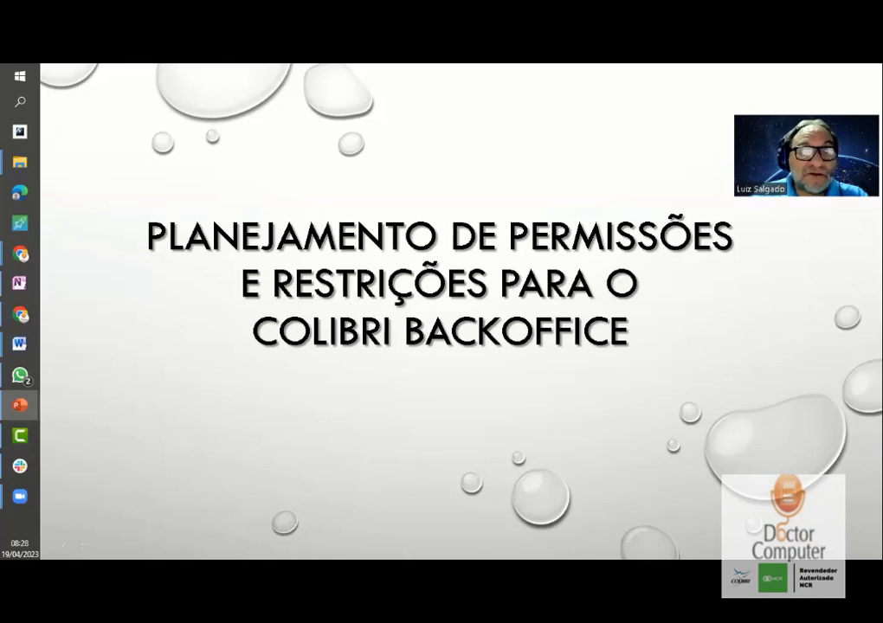
# - Advance the slideshow from the title slide to the numbered planning-rules slide
pyautogui.click(321, 418)
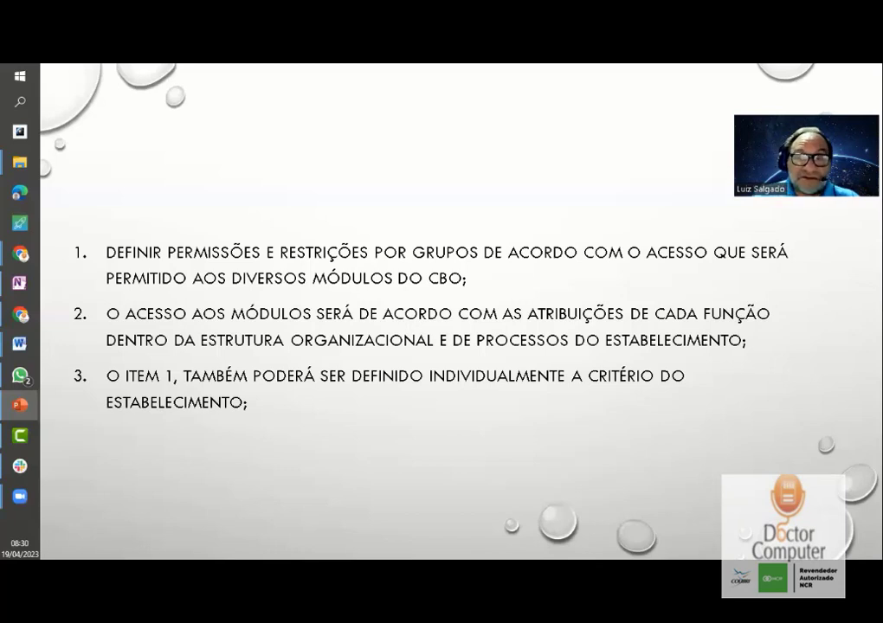
# - Return to the numbered list slide, then switch to the Colibri Back Office window
pyautogui.click(601, 446)
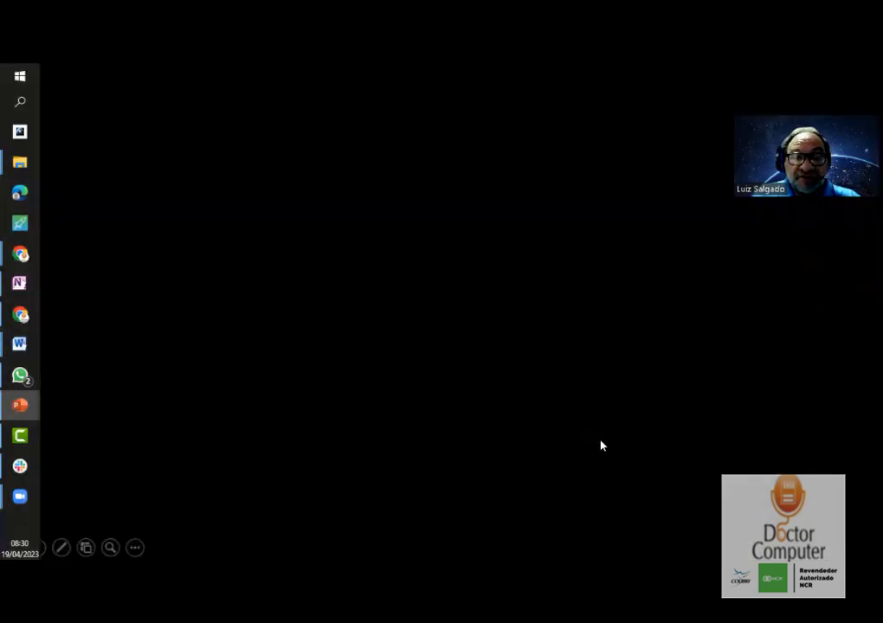
pyautogui.press('Left')
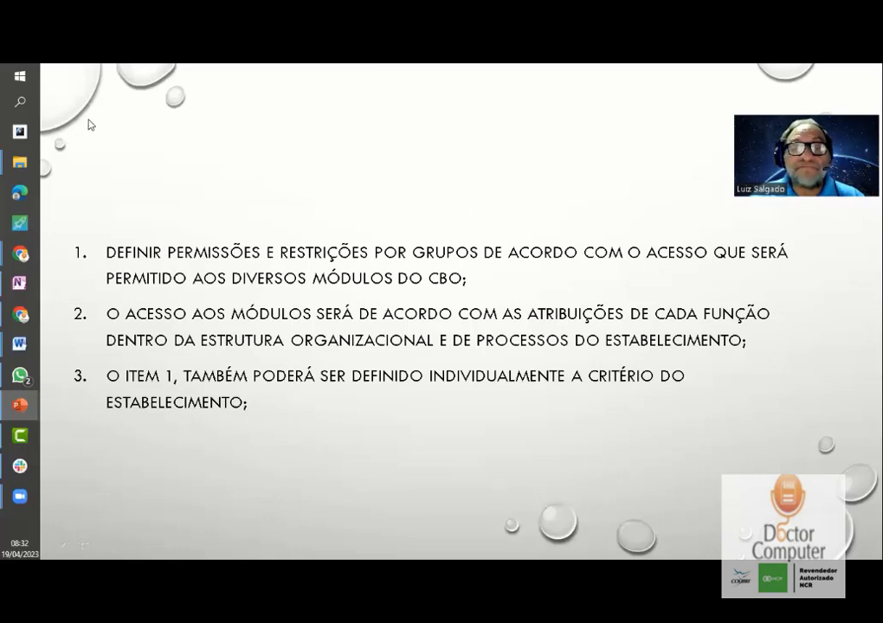
pyautogui.hotkey('alt', 'Tab')
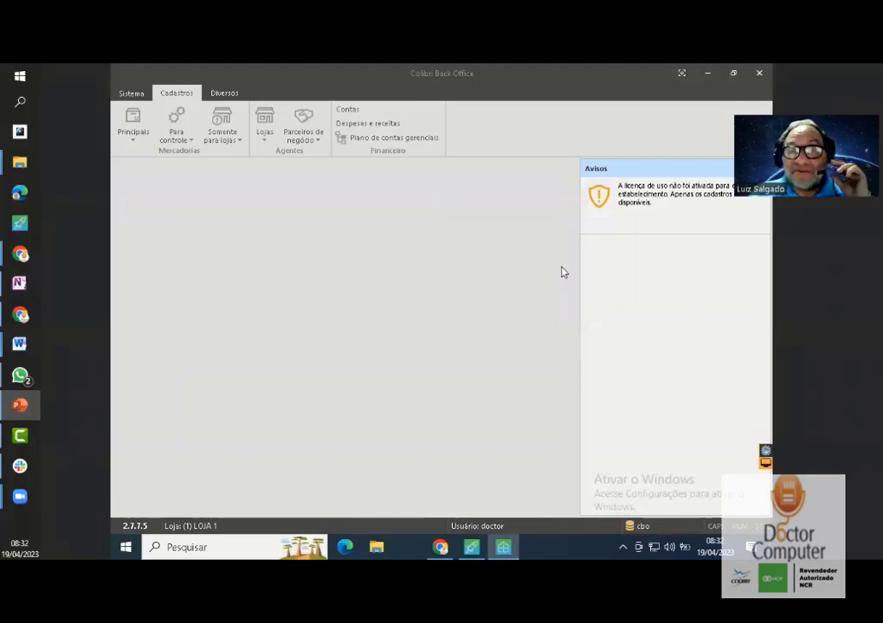
# - Open 'Grupo de usuários...' from the Sistema tab to view the diretoria group
pyautogui.click(141, 93)
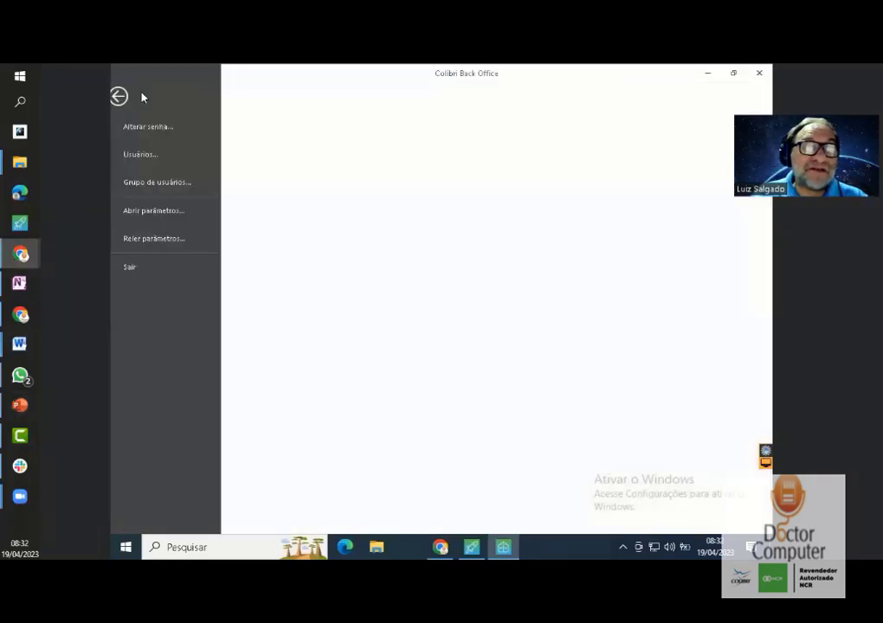
pyautogui.click(183, 183)
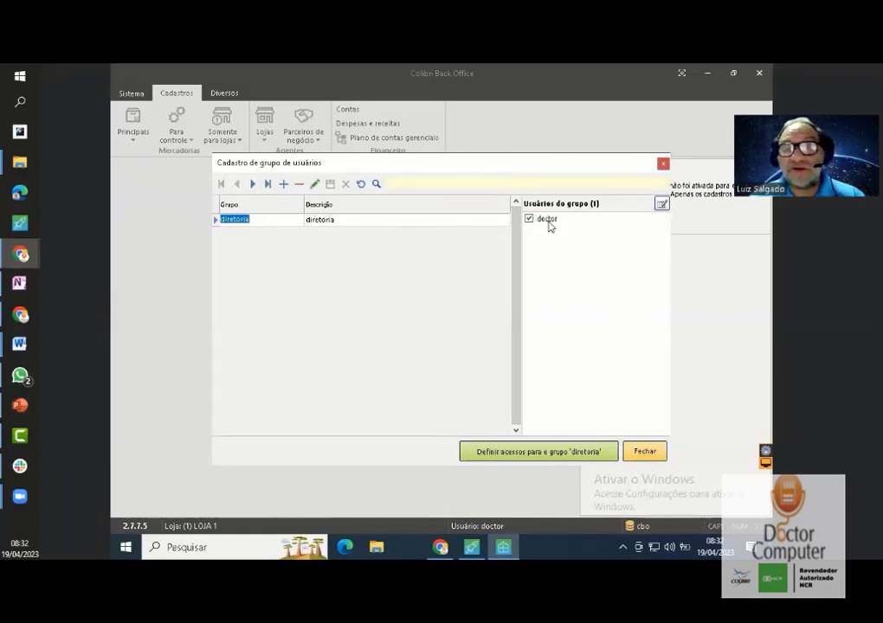
# - Add group 'operacoes' with description 'controle de insumos e mercadorias'
pyautogui.click(284, 184)
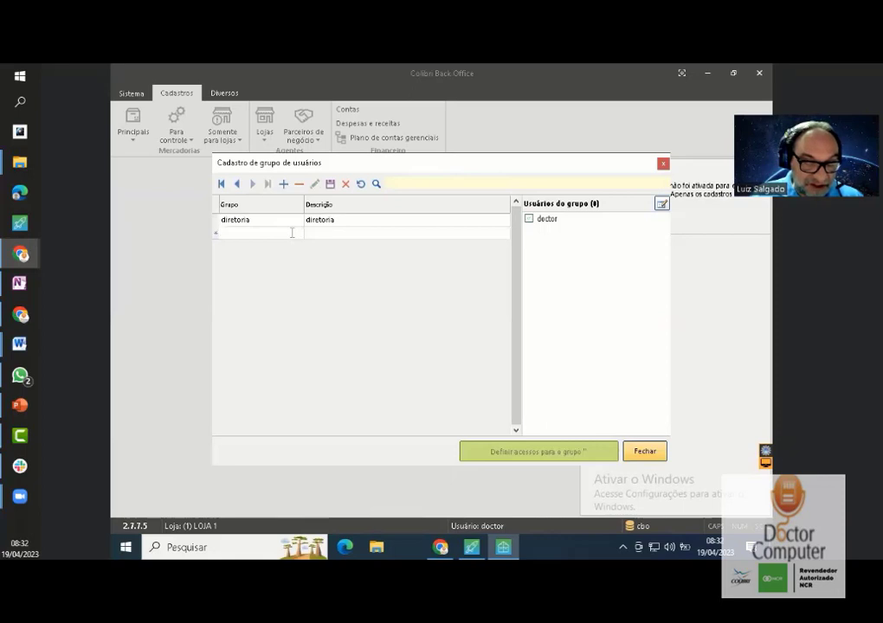
pyautogui.write('operacoes')
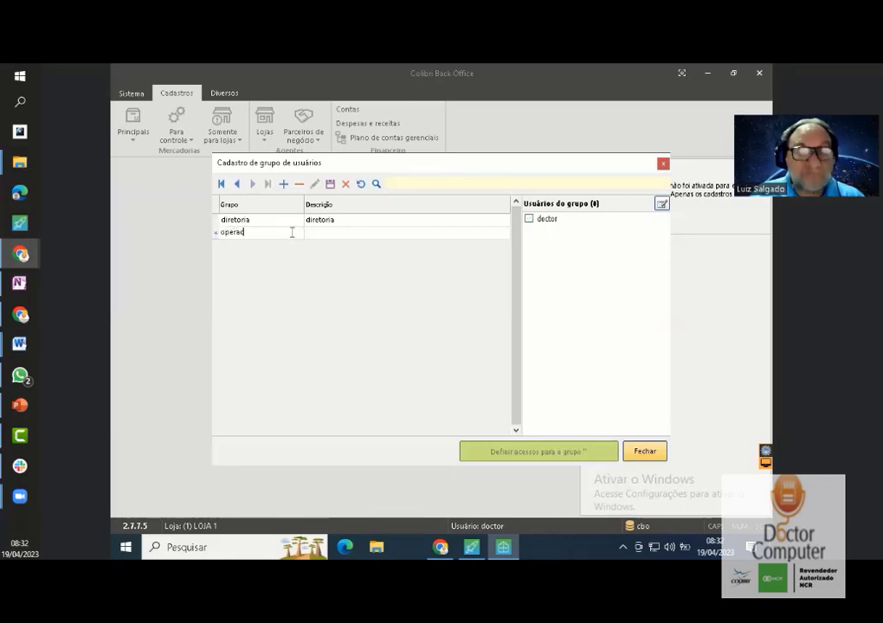
pyautogui.click(327, 234)
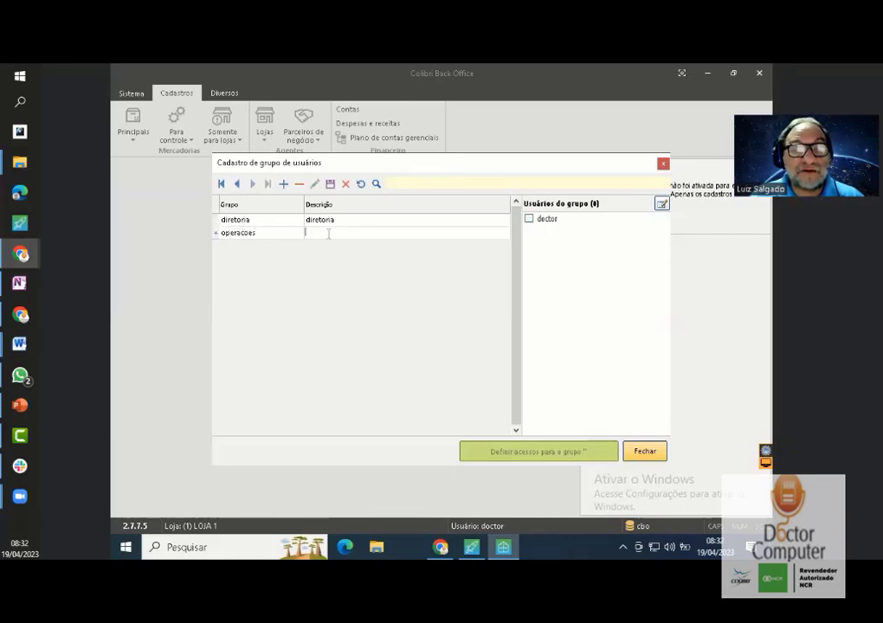
pyautogui.write('co')
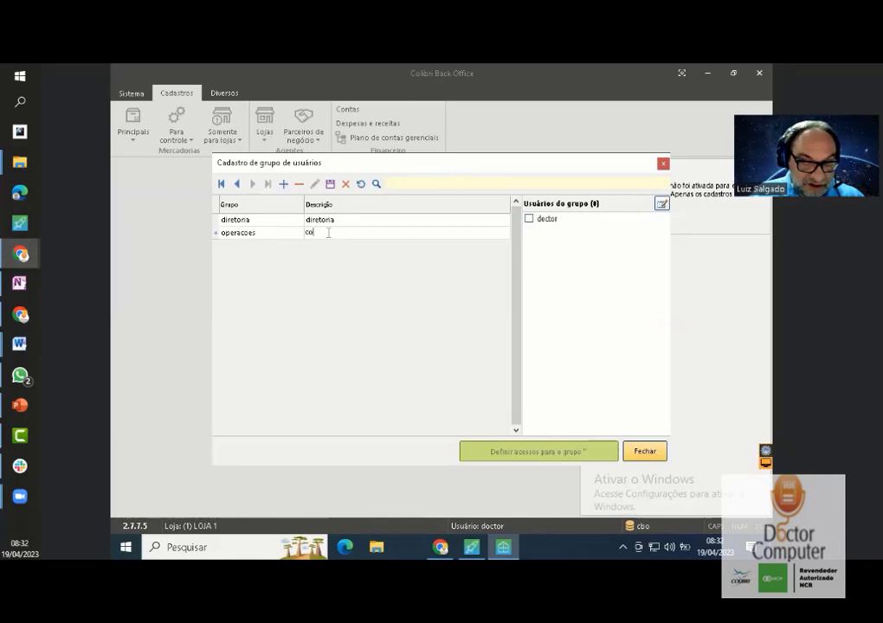
pyautogui.write('ntrole')
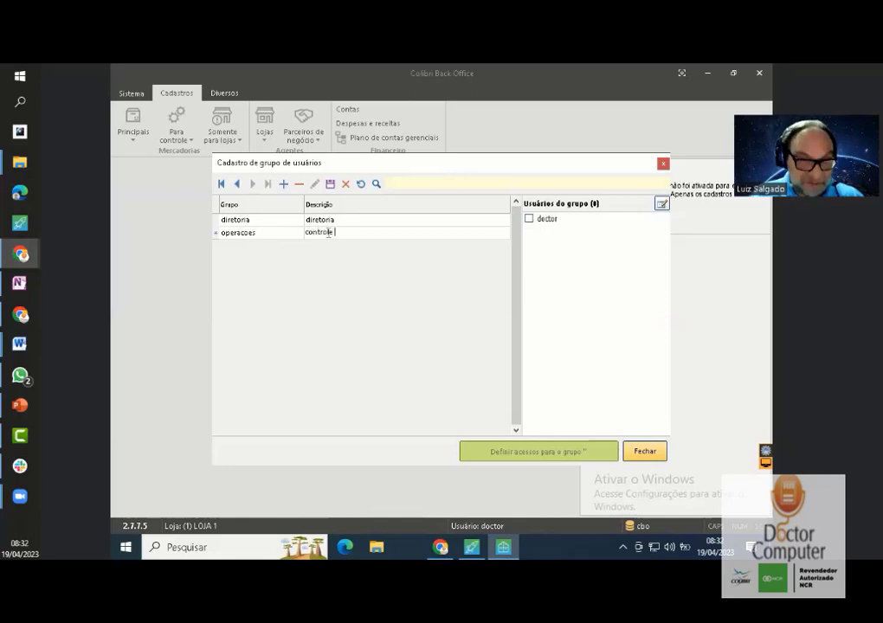
pyautogui.write(' de')
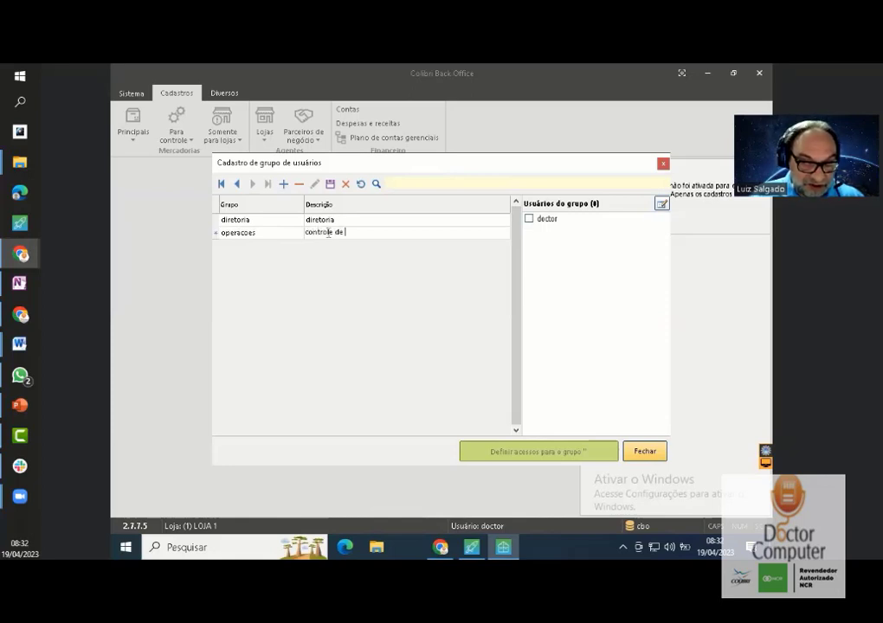
pyautogui.write(' insumos e')
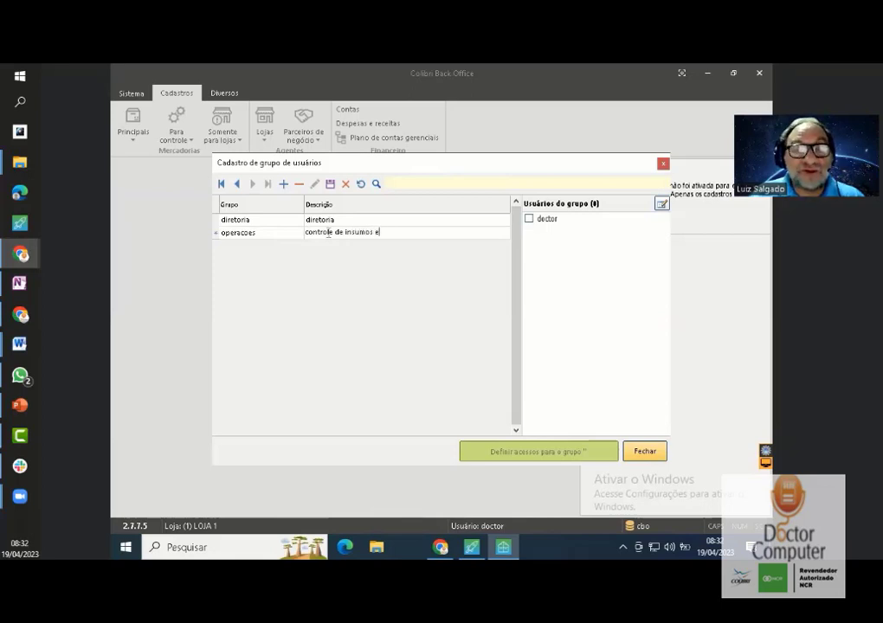
pyautogui.write(' mercadorias')
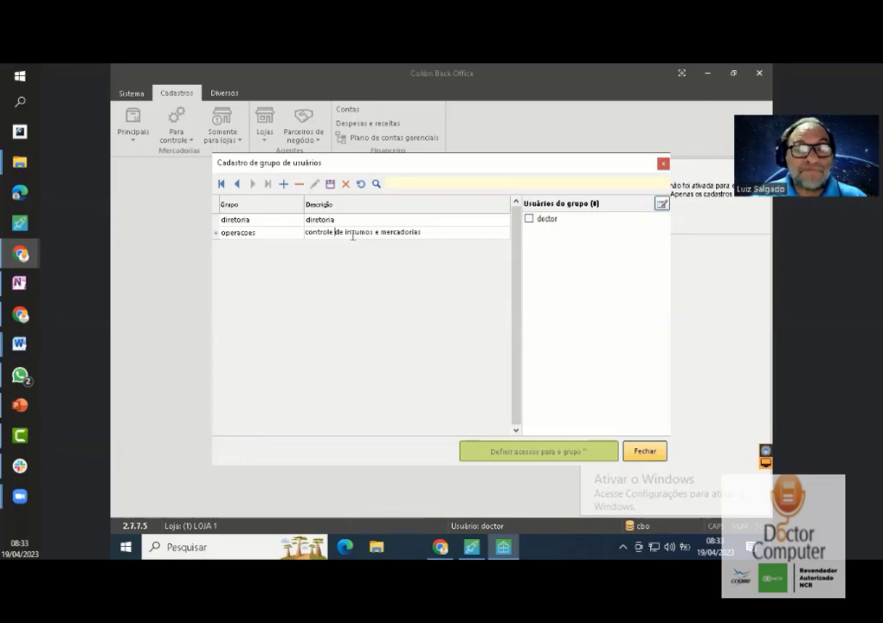
# - Add group 'financeiro' with description 'controle de entrada e saida de numerario'
pyautogui.click(284, 184)
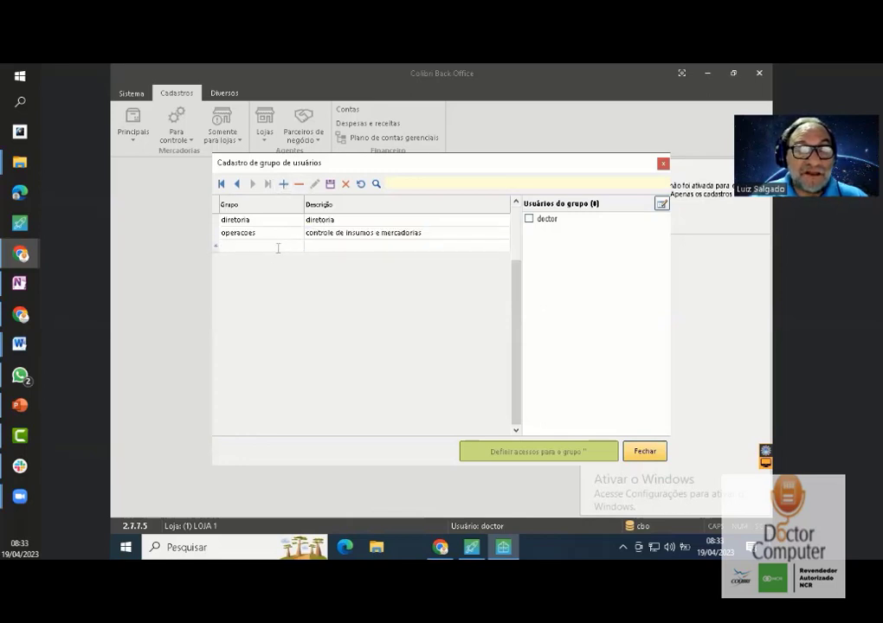
pyautogui.write('financeiro')
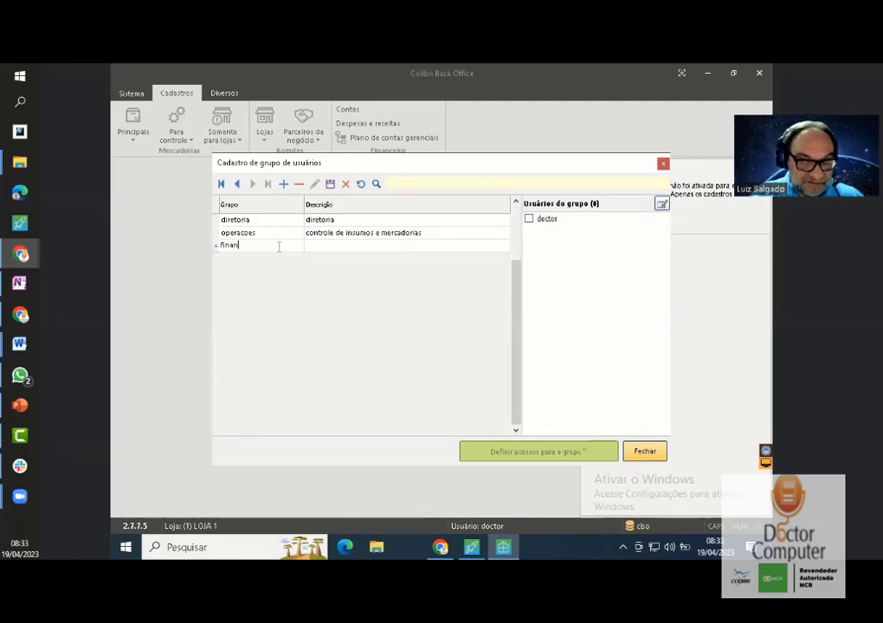
pyautogui.click(354, 245)
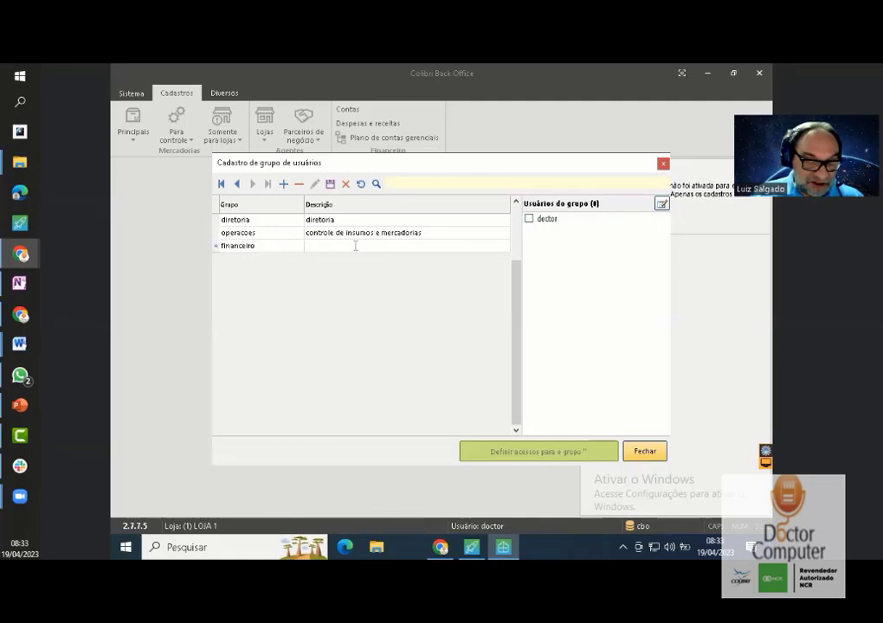
pyautogui.write('c')
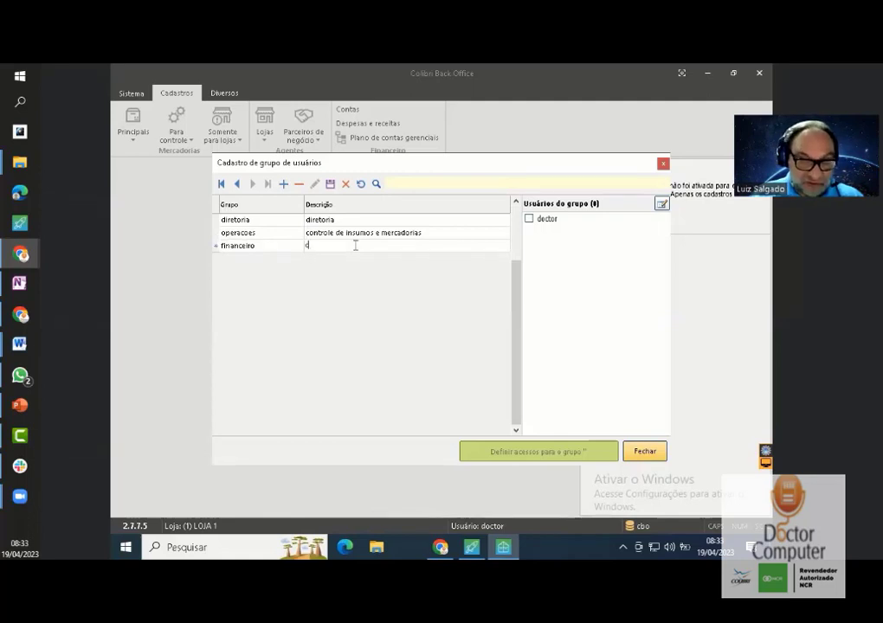
pyautogui.write('ontrole d')
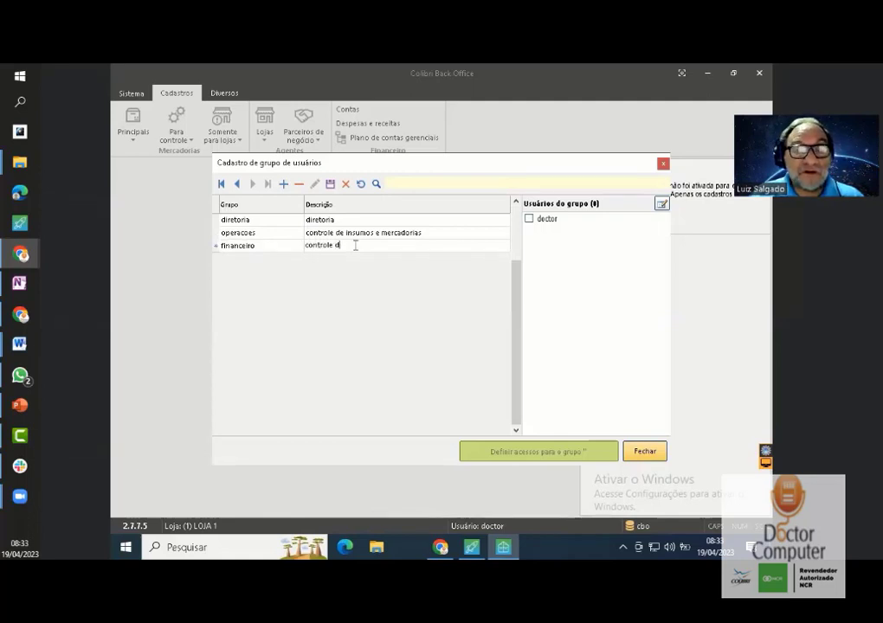
pyautogui.write('e entrada e')
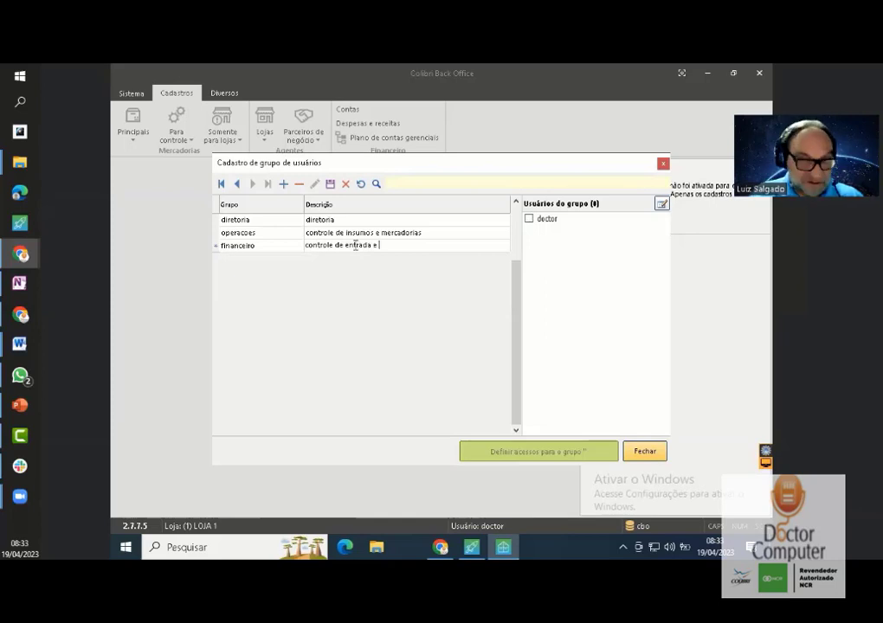
pyautogui.write(' s')
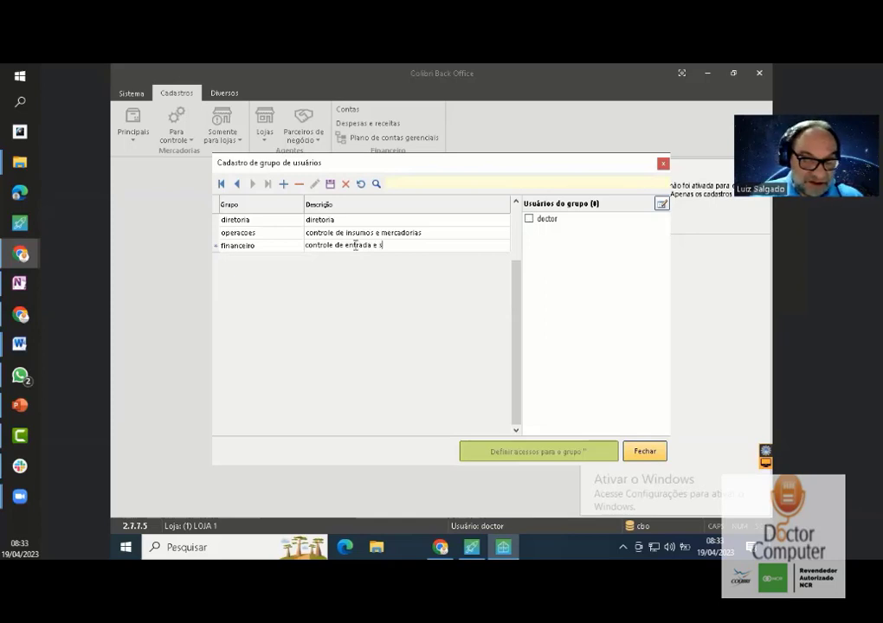
pyautogui.write('aida d')
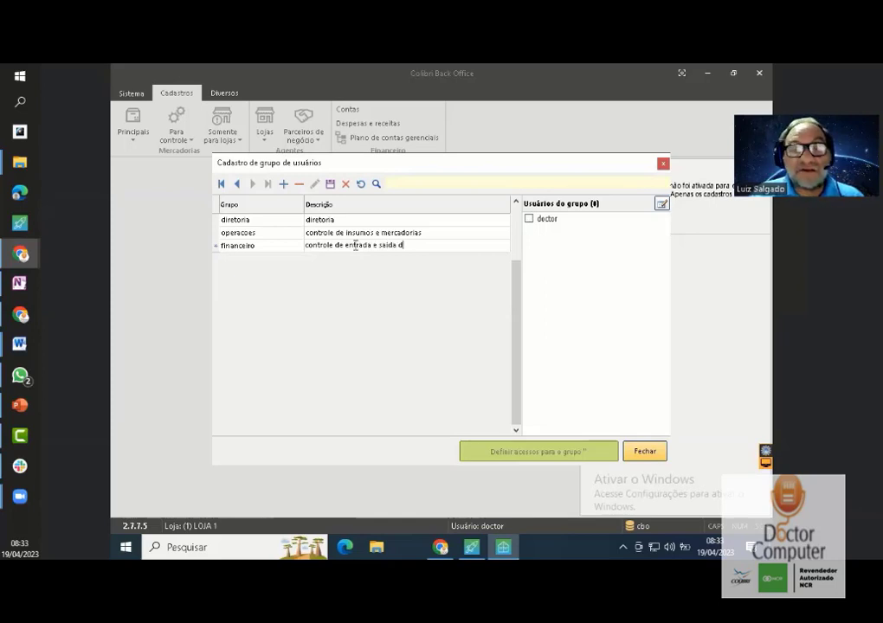
pyautogui.write('e numera')
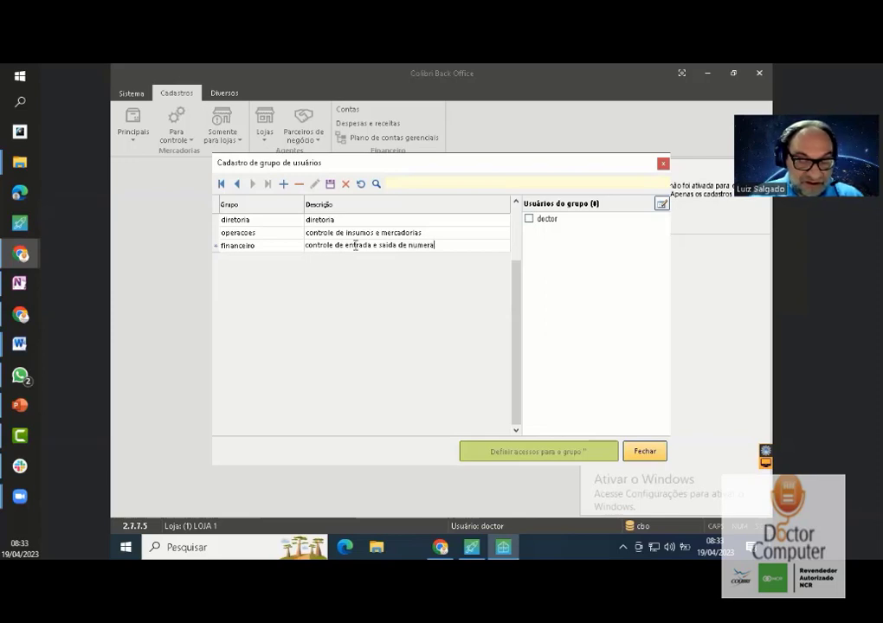
pyautogui.write('rio')
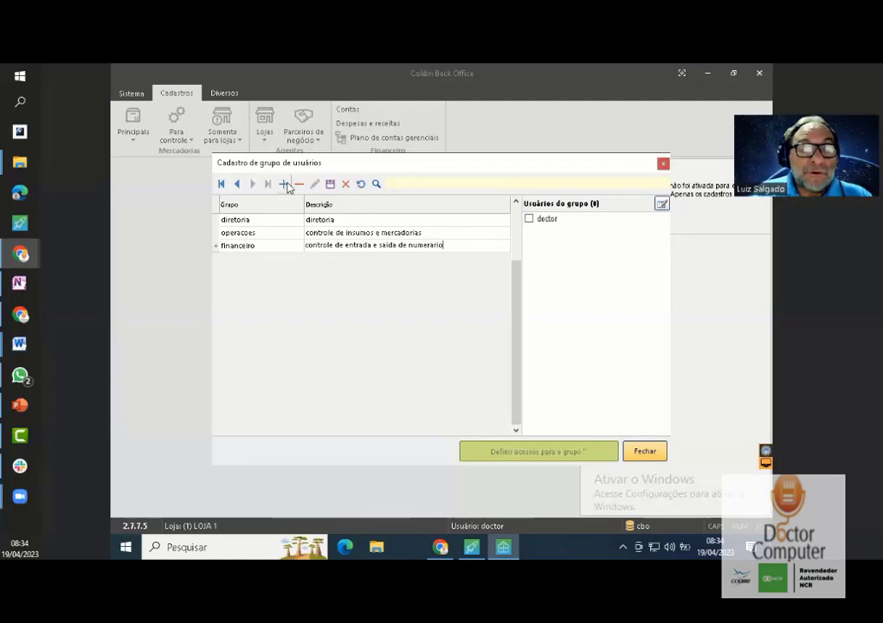
# - Add group 'processamento' described 'controle de processamento de insumos' and save it
pyautogui.click(281, 256)
pyautogui.press('Down')
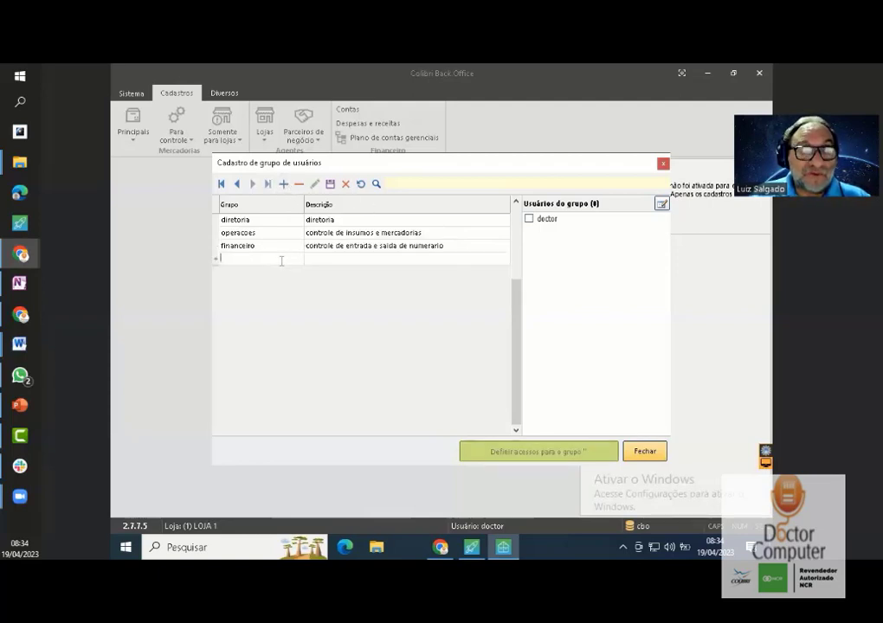
pyautogui.write('i')
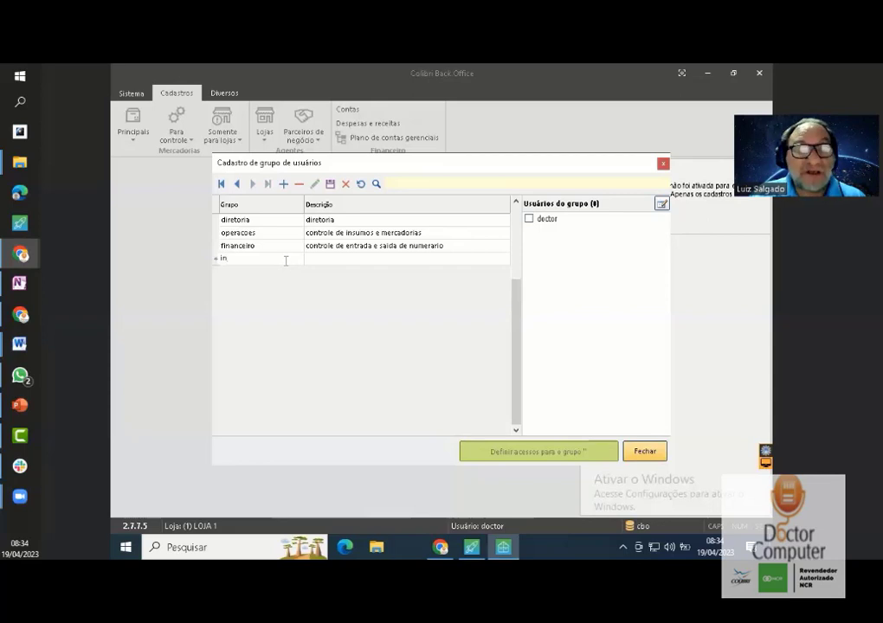
pyautogui.press('BackSpace')
pyautogui.write('pr')
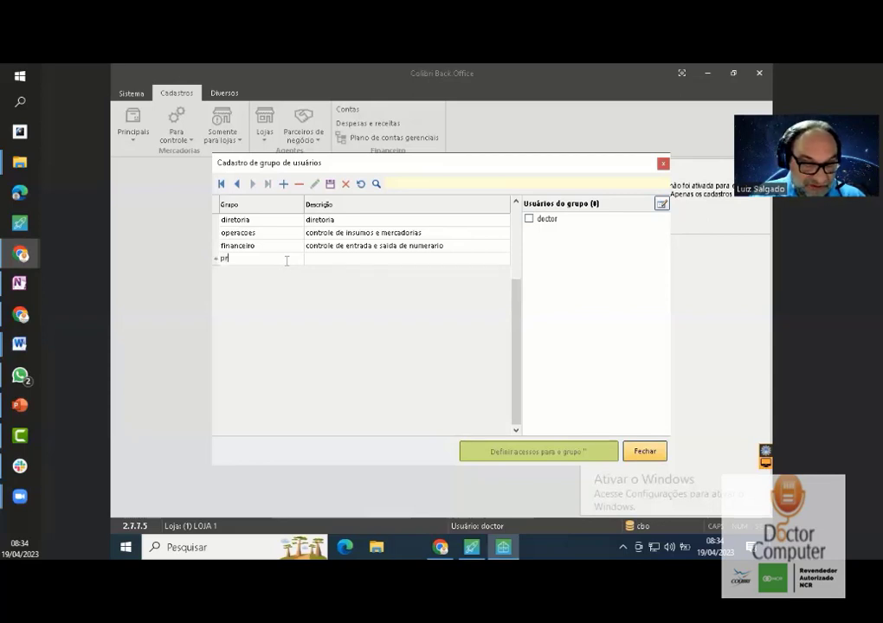
pyautogui.write('ocessamento')
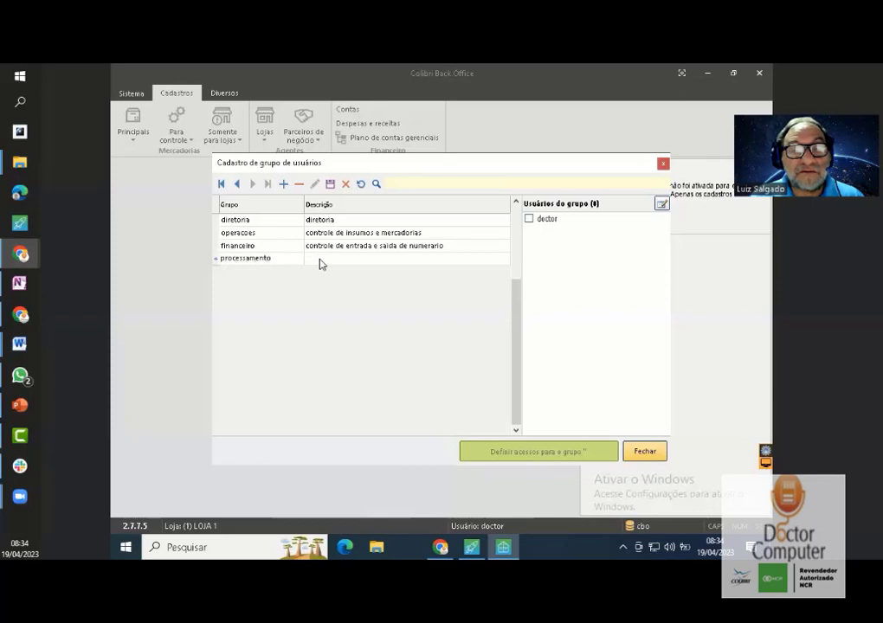
pyautogui.click(320, 260)
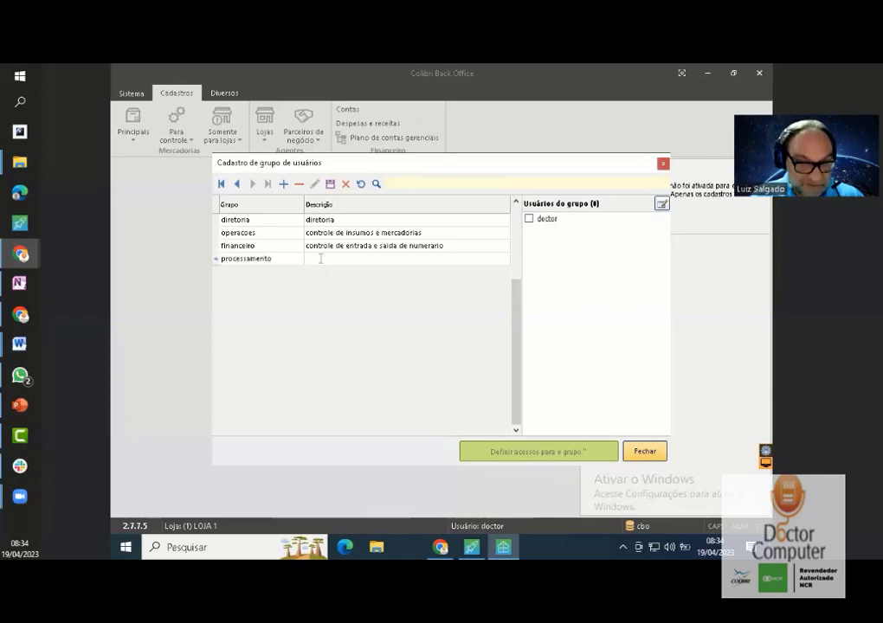
pyautogui.write('dont')
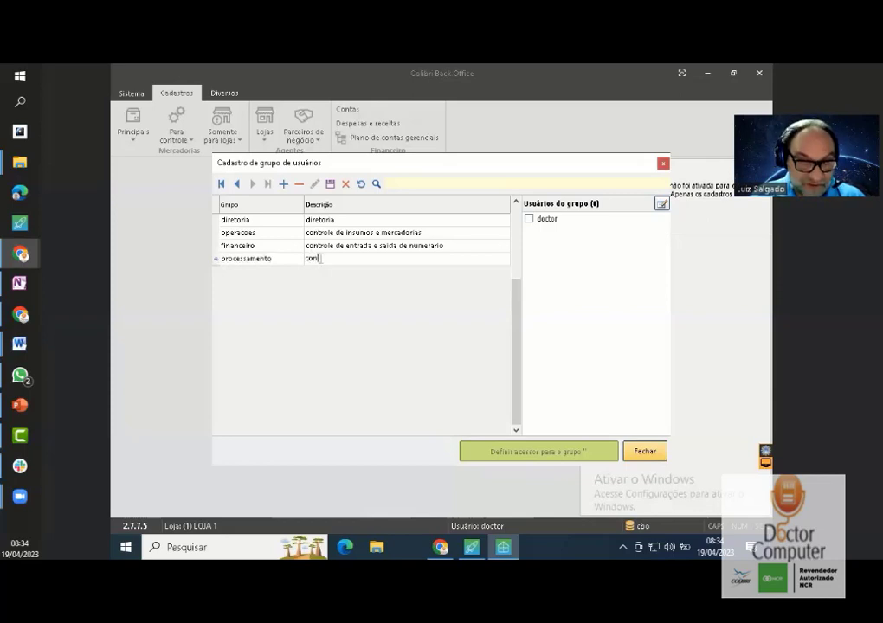
pyautogui.write('role de')
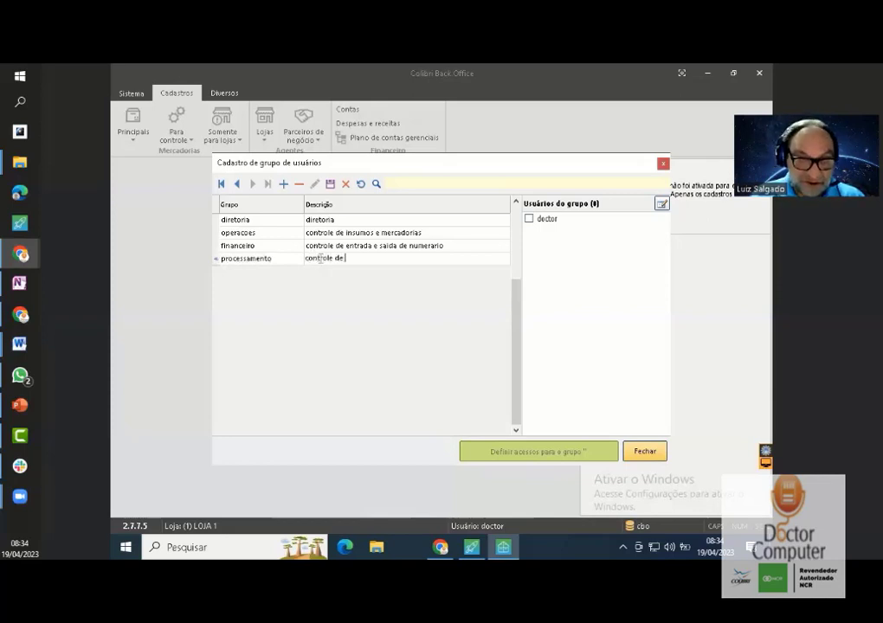
pyautogui.write(' processam')
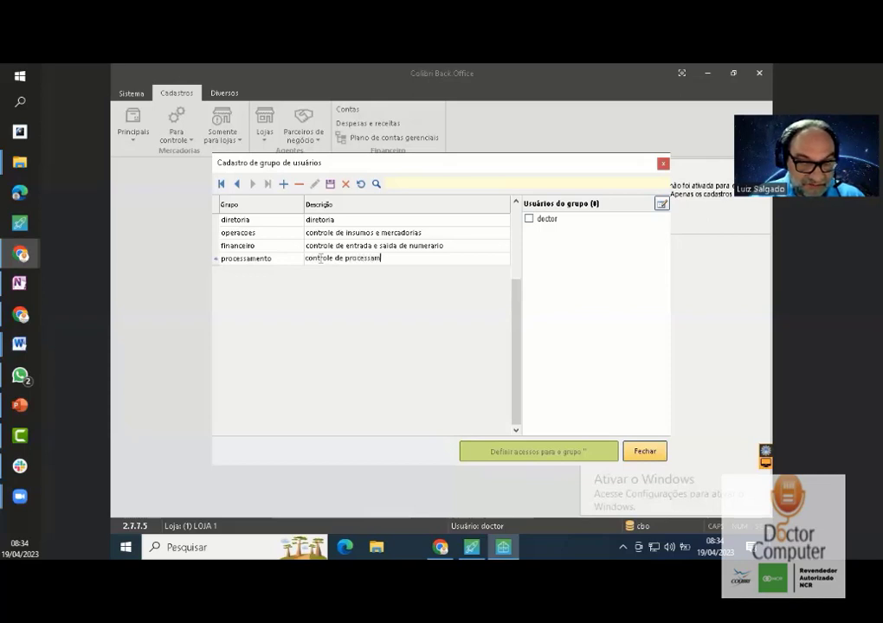
pyautogui.write('ento de')
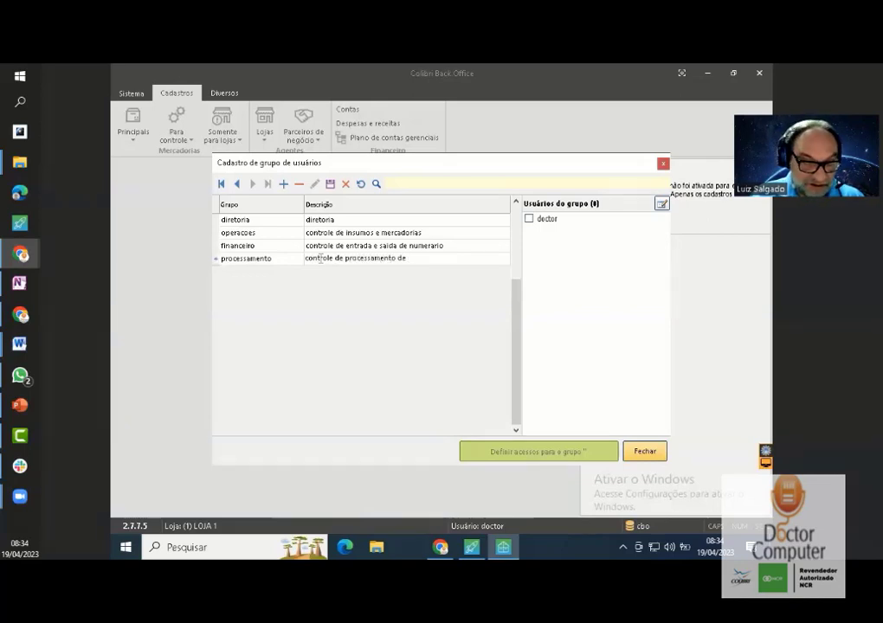
pyautogui.write(' insumos')
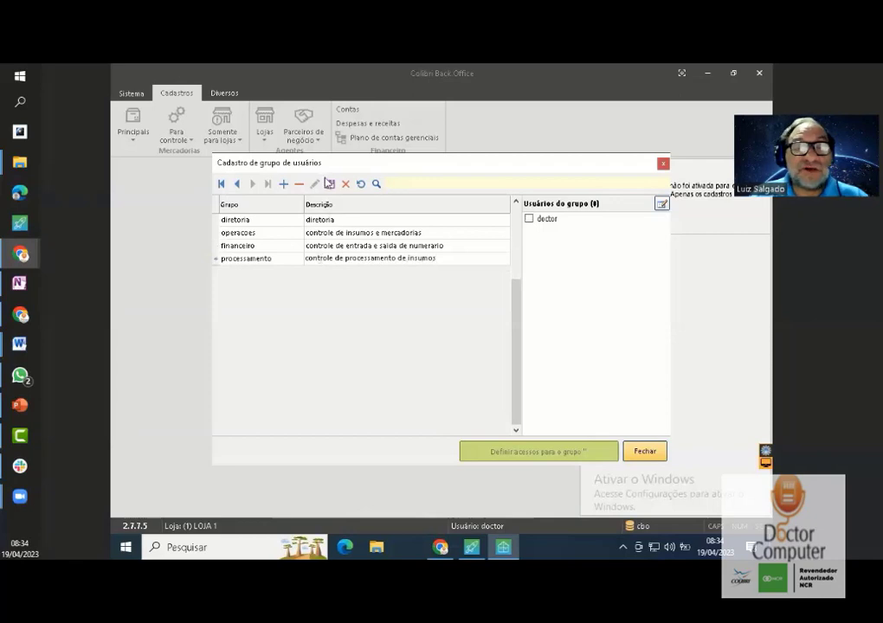
pyautogui.click(330, 185)
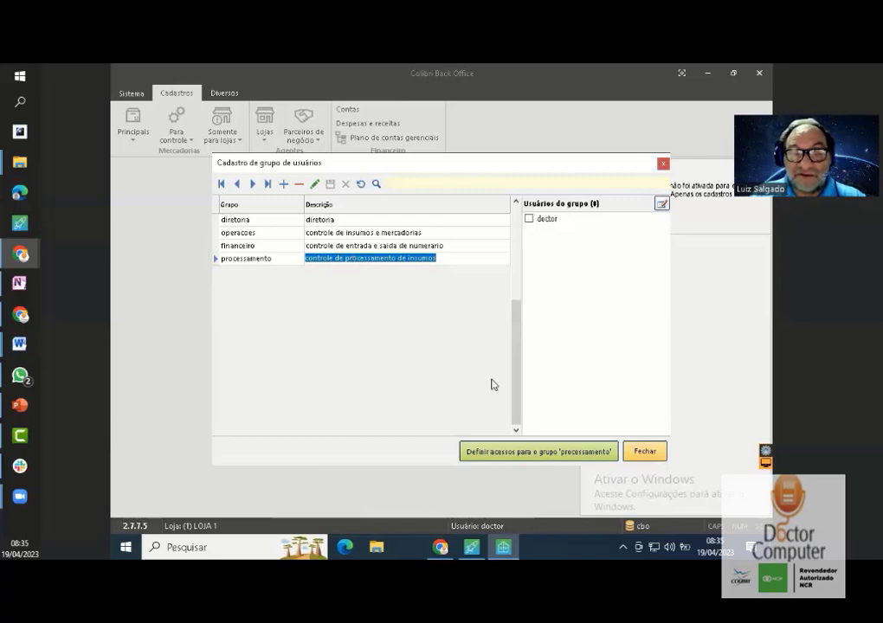
pyautogui.click(543, 458)
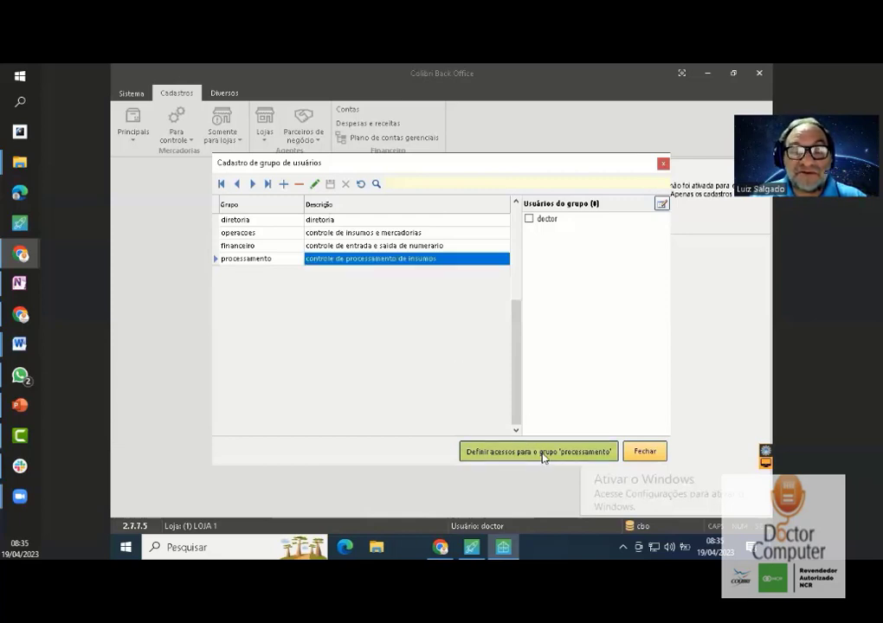
# - Open the processamento group's access settings and collapse Cadastros, Configurações, Diversos and Financeiro
pyautogui.click(544, 451)
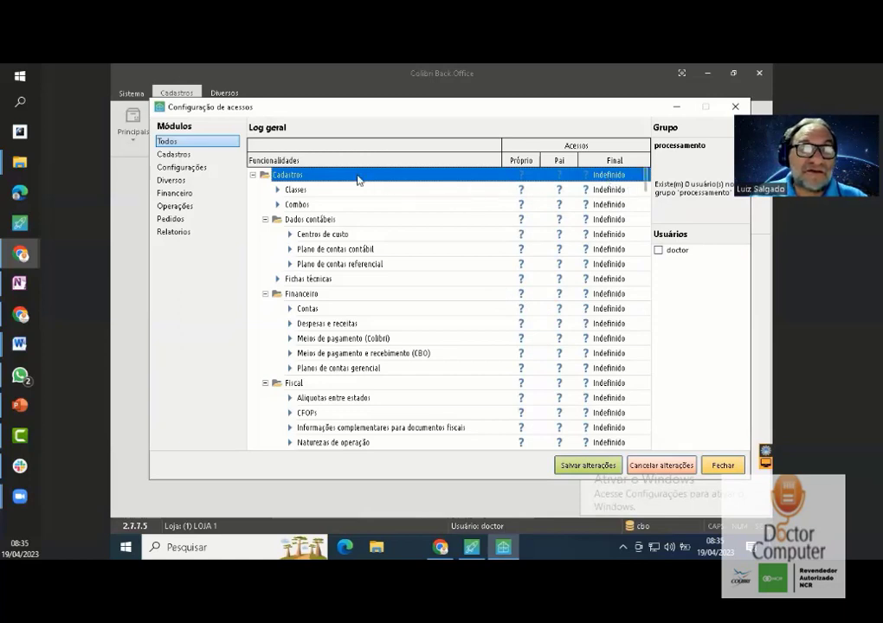
pyautogui.click(253, 175)
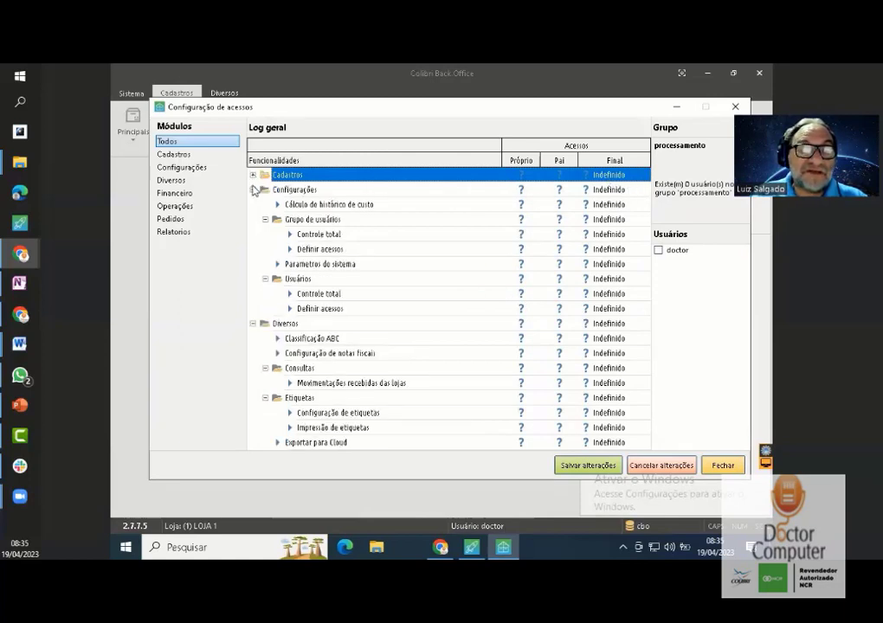
pyautogui.click(253, 190)
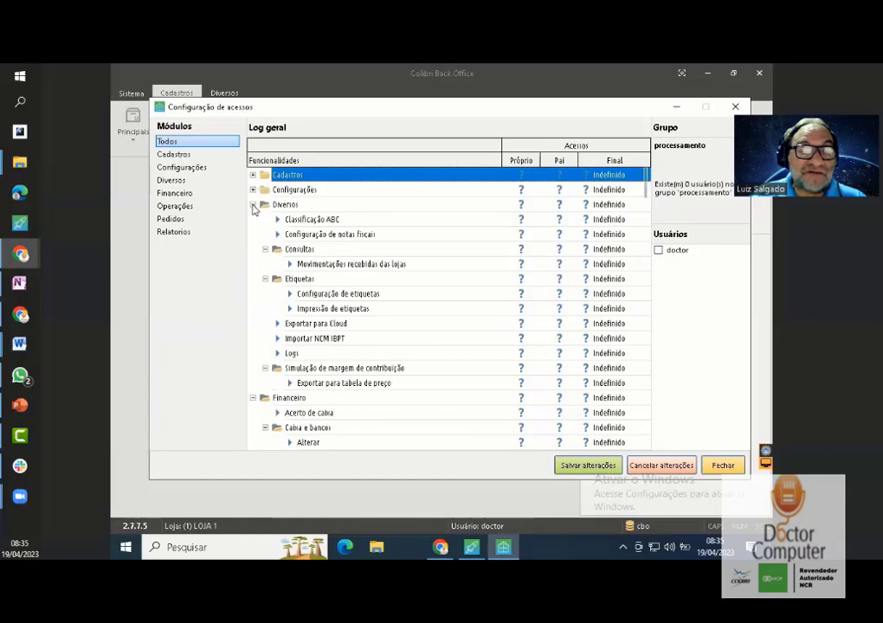
pyautogui.click(253, 204)
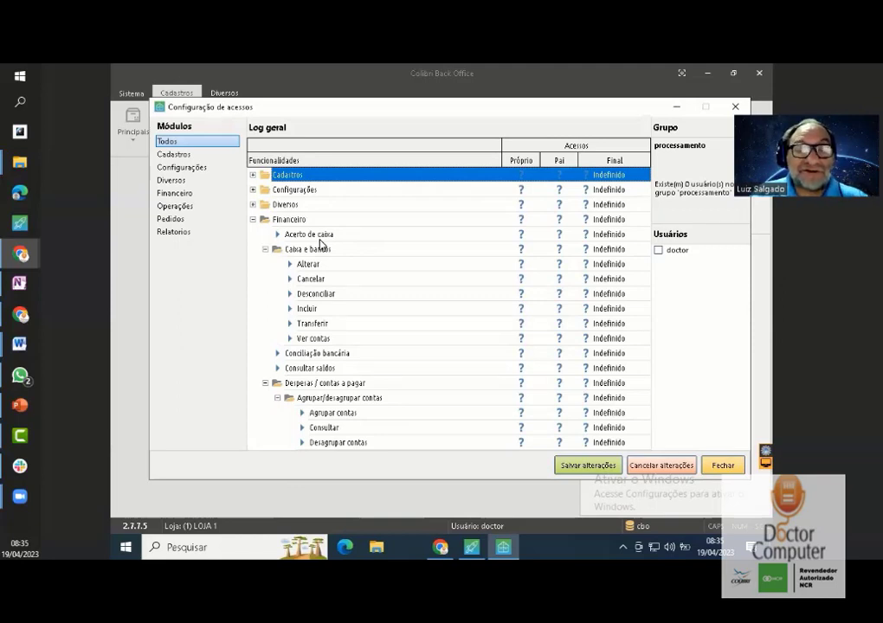
pyautogui.click(253, 220)
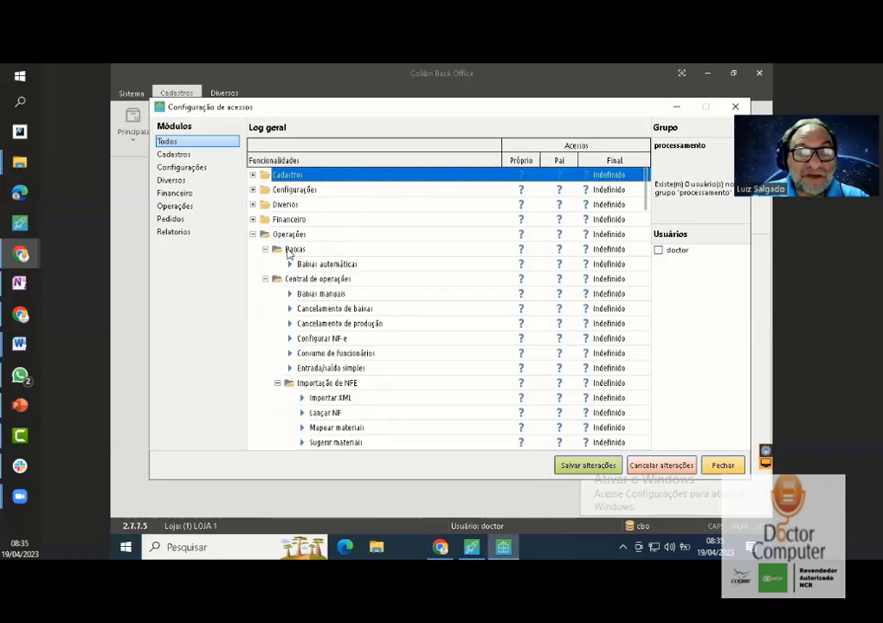
# - Browse the Operações permissions down to the Produção entry and select it
pyautogui.click(341, 308)
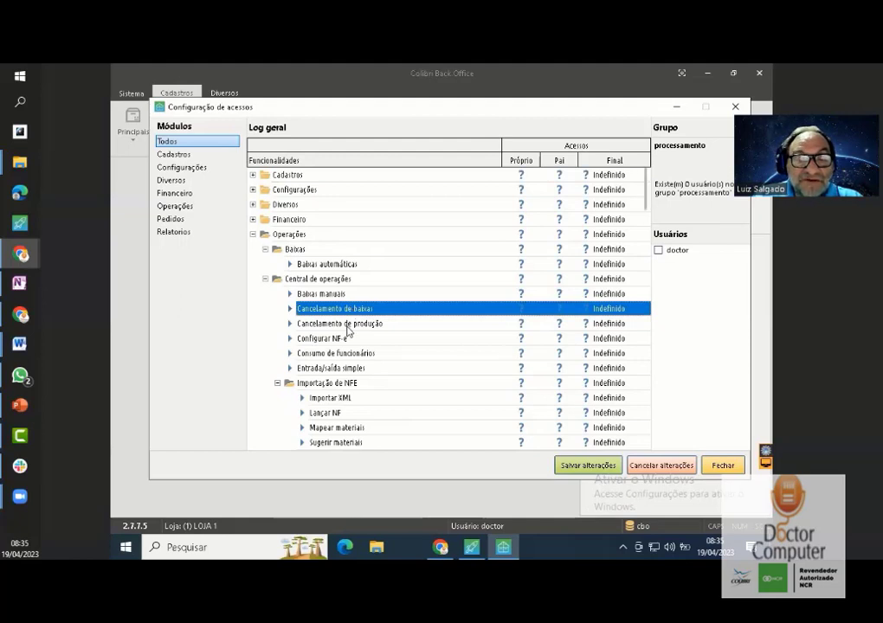
pyautogui.click(346, 325)
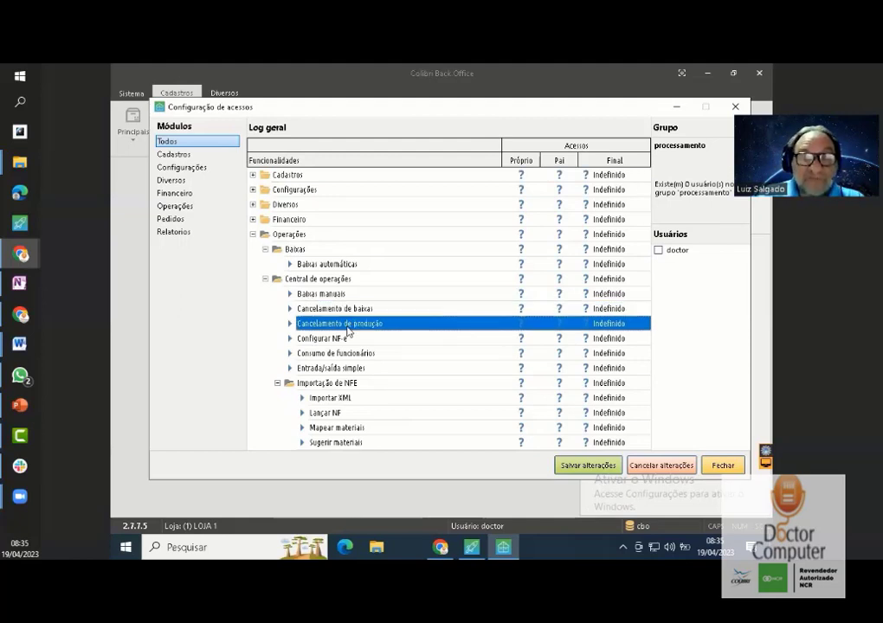
pyautogui.press('Down')
pyautogui.press('Down')
pyautogui.press('Down')
pyautogui.press('Down')
pyautogui.press('Down')
pyautogui.press('Down')
pyautogui.press('Down')
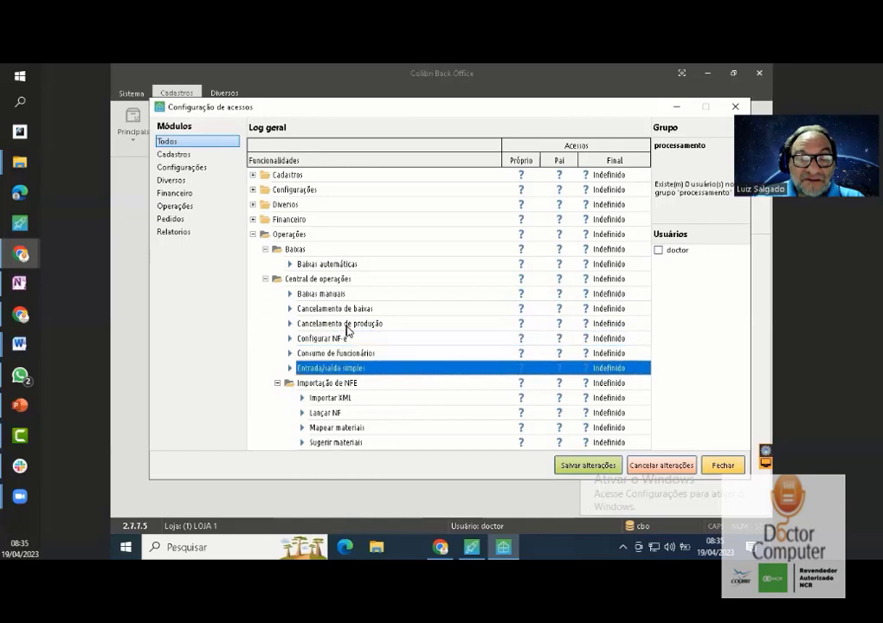
pyautogui.press('Down')
pyautogui.press('Down')
pyautogui.press('Down')
pyautogui.press('Down')
pyautogui.press('Down')
pyautogui.press('Down')
pyautogui.press('Down')
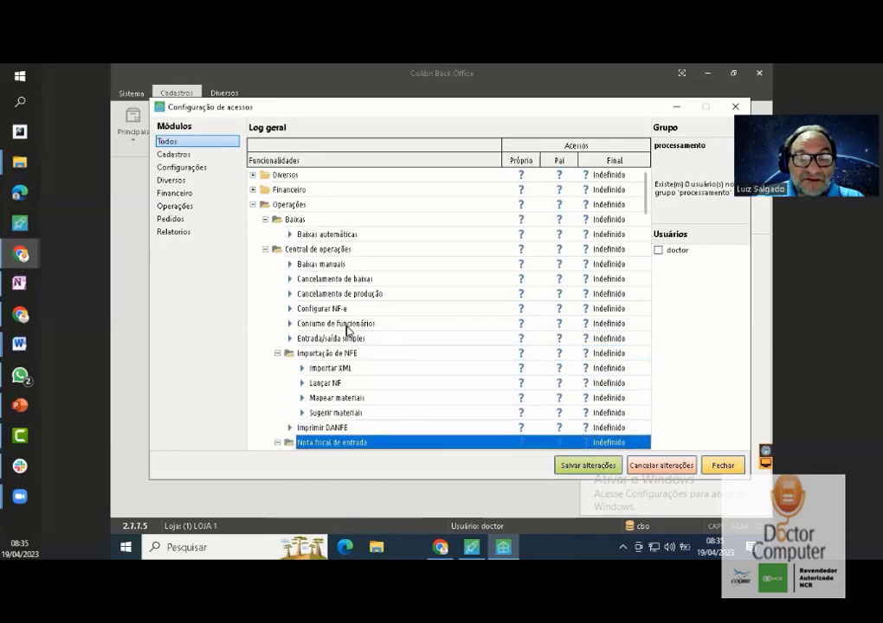
pyautogui.press('Down')
pyautogui.press('Down')
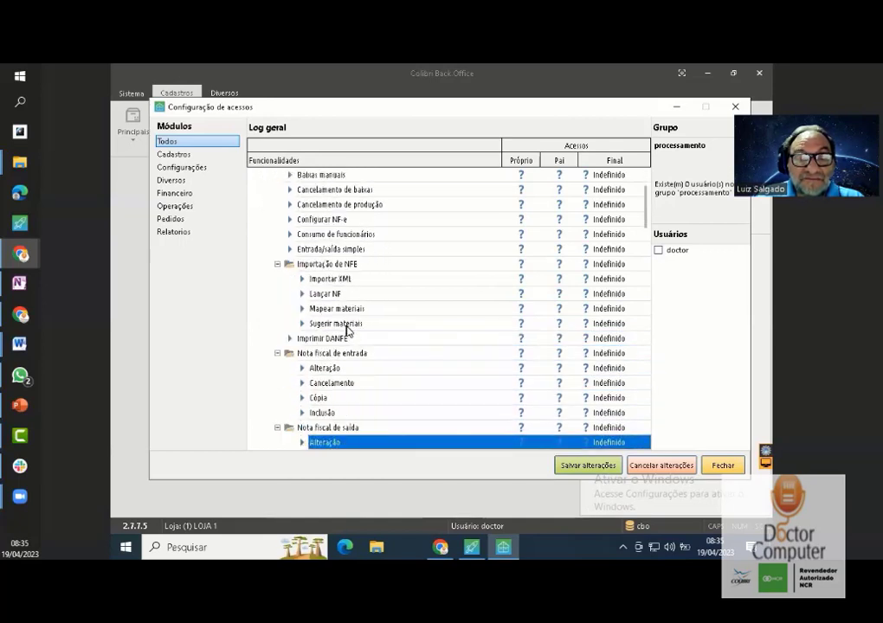
pyautogui.press('Down')
pyautogui.press('Down')
pyautogui.press('Down')
pyautogui.press('Down')
pyautogui.press('Down')
pyautogui.press('Down')
pyautogui.press('Down')
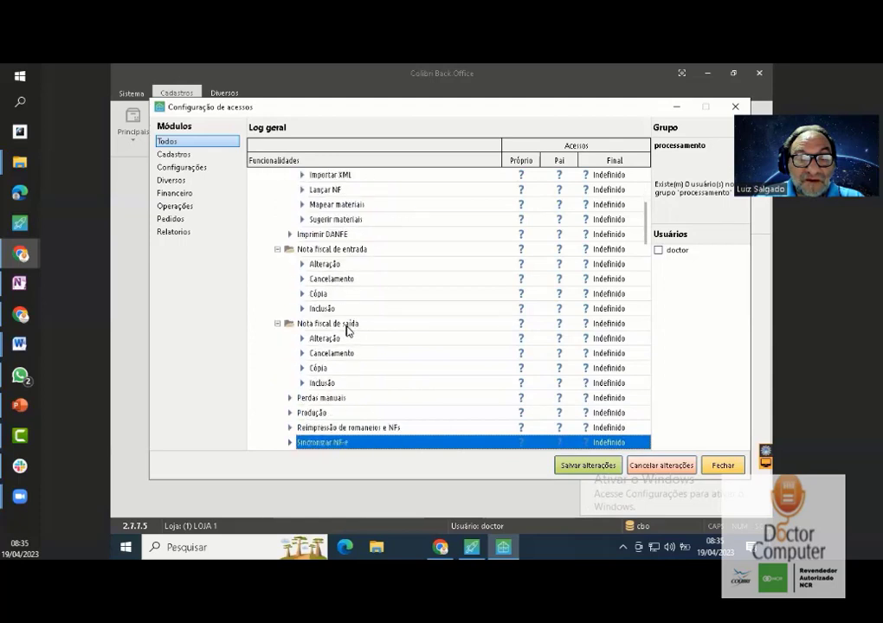
pyautogui.press('Down')
pyautogui.press('Down')
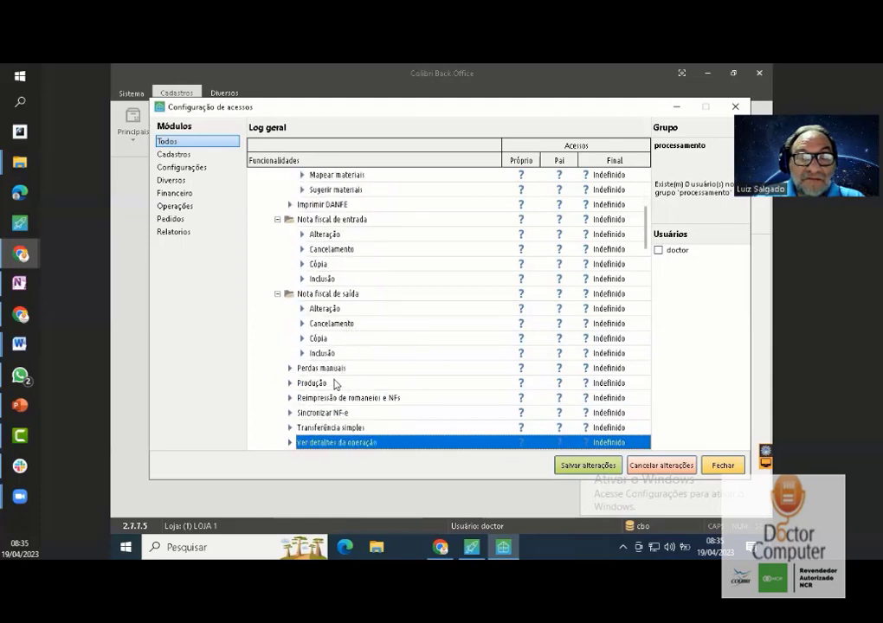
pyautogui.click(326, 384)
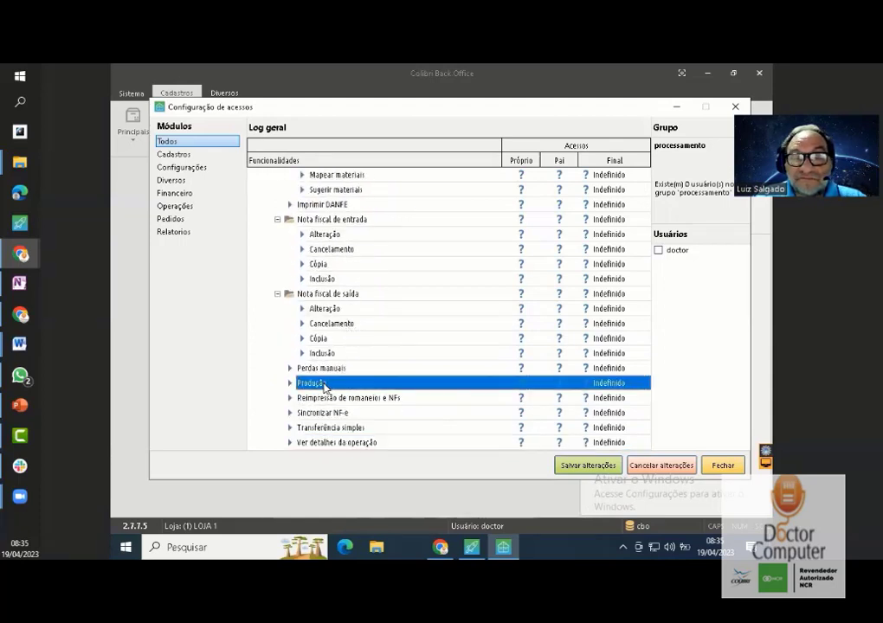
# - Cycle the Produção permission's Próprio cell until Final reads 'Liberado'
pyautogui.click(520, 386)
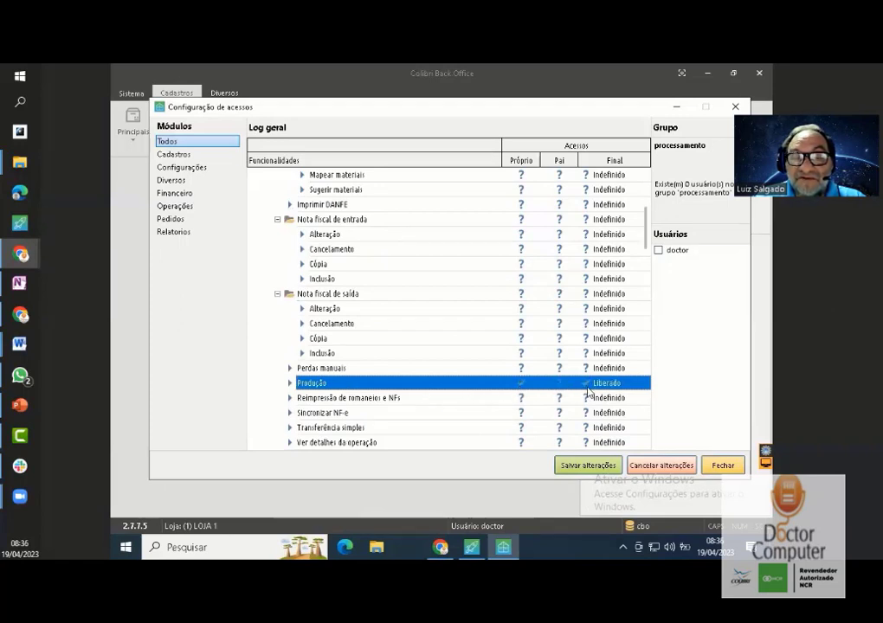
pyautogui.click(522, 387)
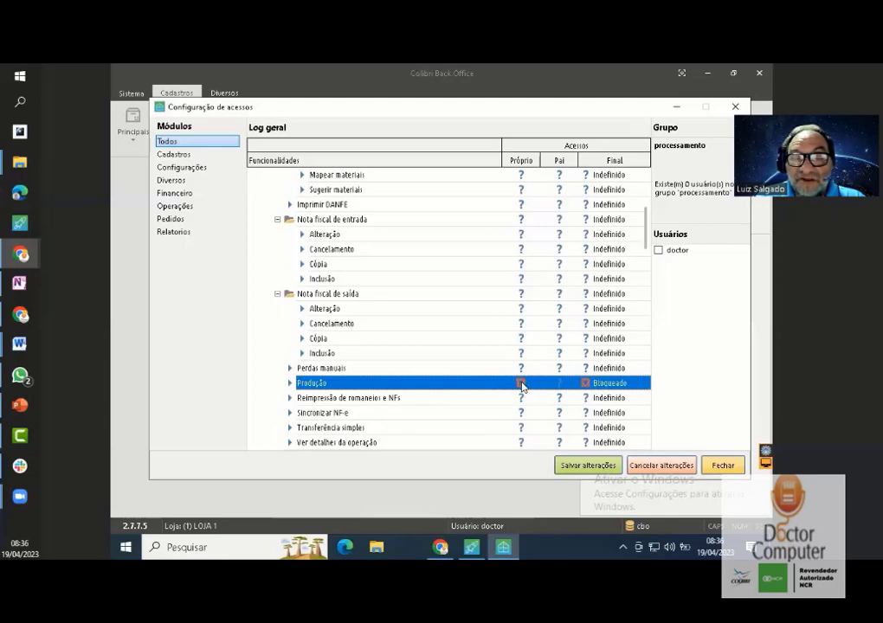
pyautogui.click(521, 383)
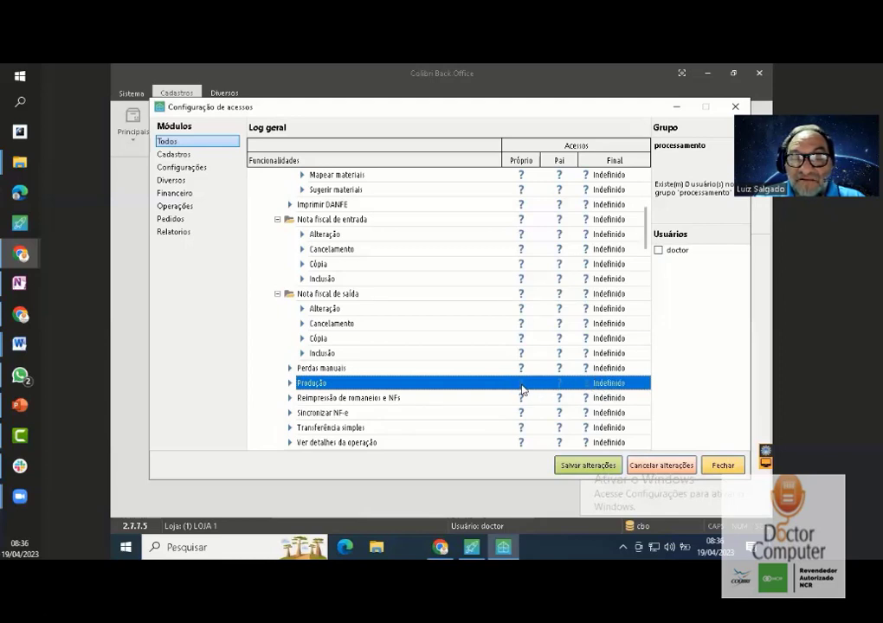
pyautogui.click(522, 387)
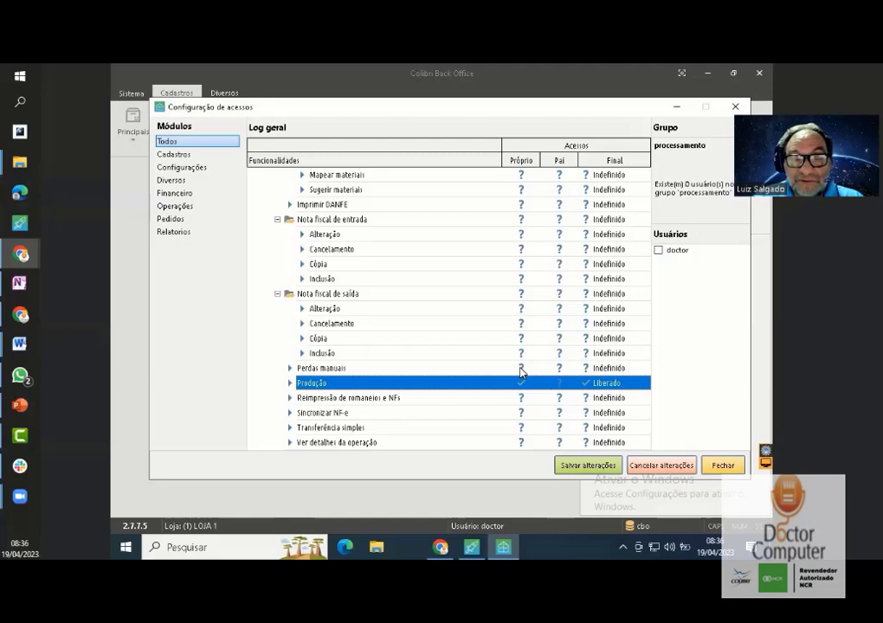
# - Also set Perdas manuais to 'Liberado', save the access changes and close the configuration window
pyautogui.click(520, 368)
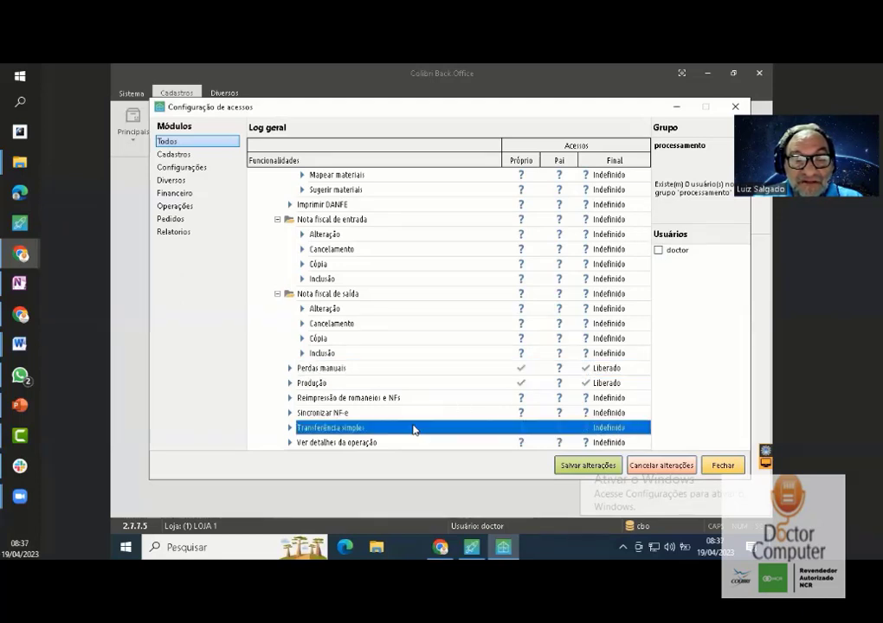
pyautogui.click(389, 443)
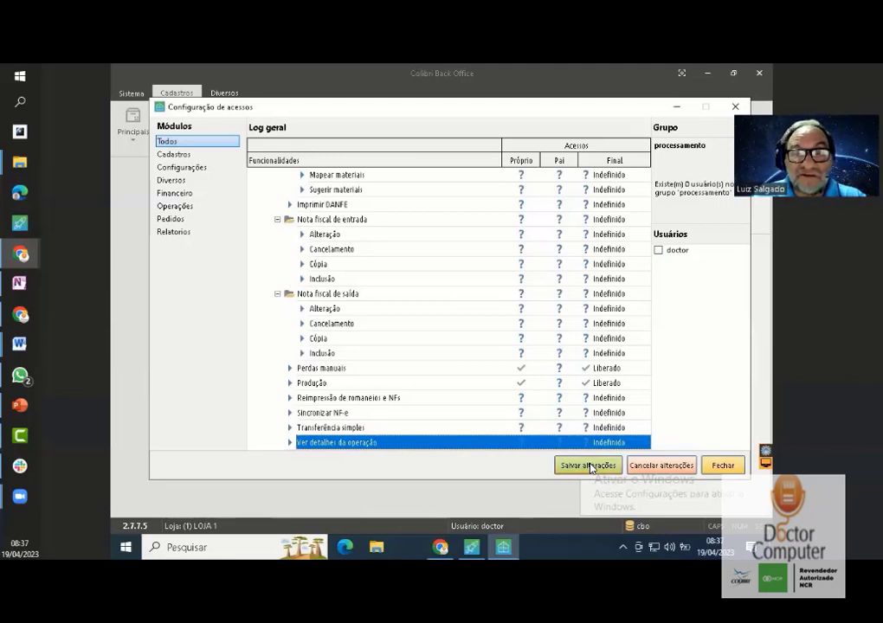
pyautogui.click(589, 468)
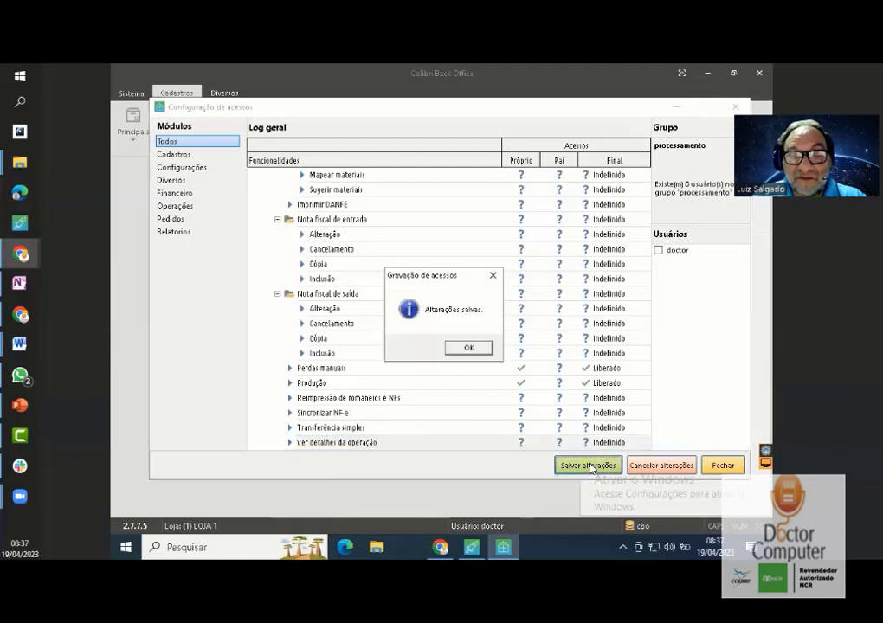
pyautogui.click(483, 353)
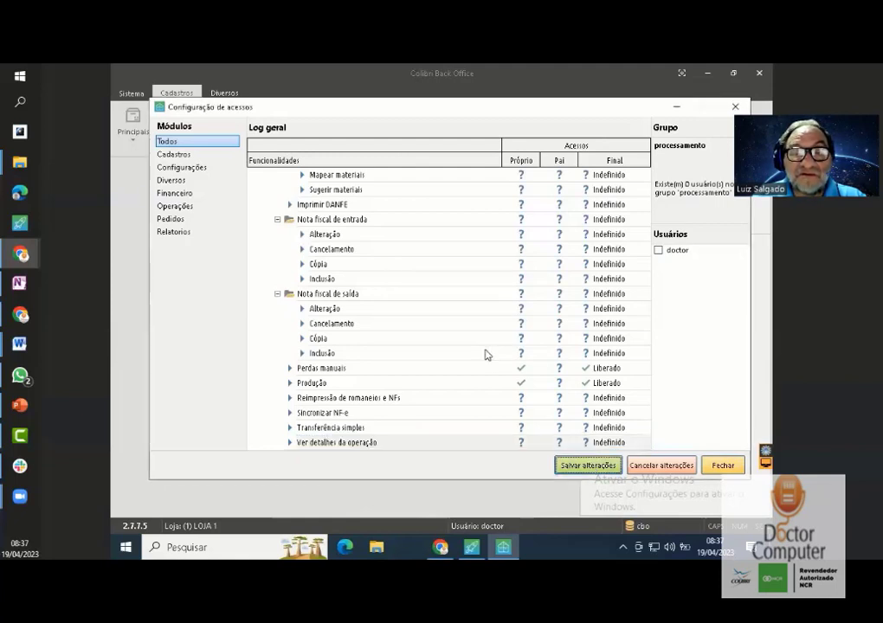
pyautogui.click(722, 467)
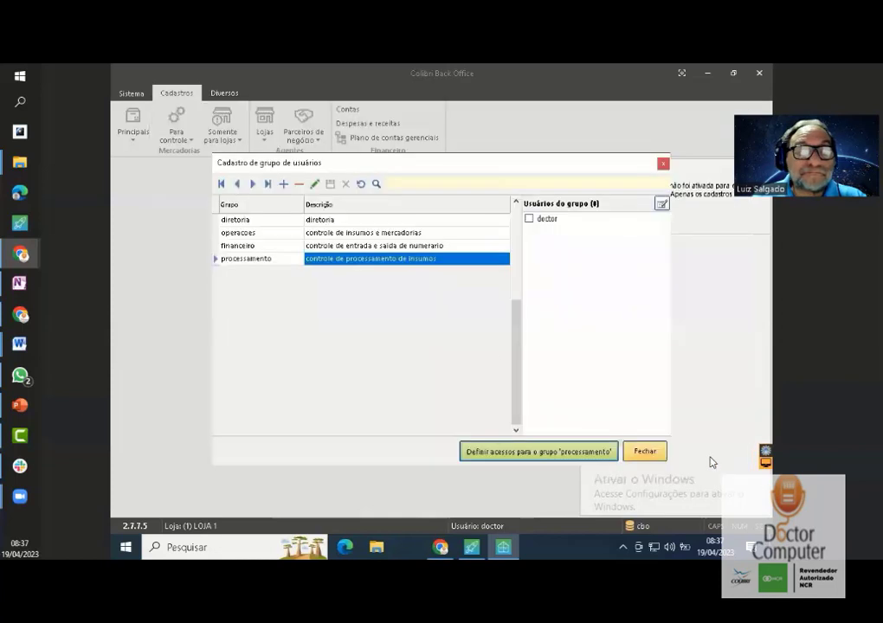
pyautogui.click(329, 222)
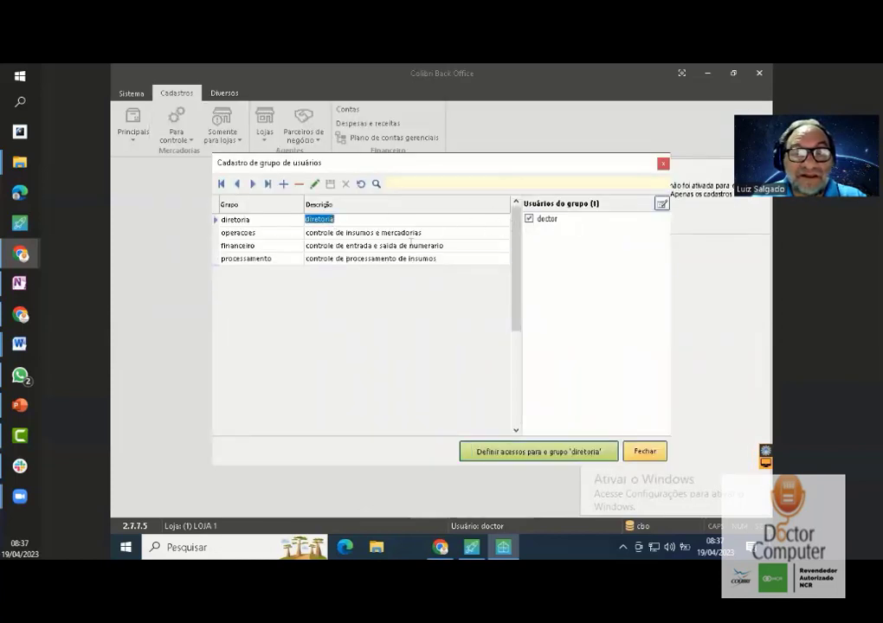
pyautogui.click(389, 263)
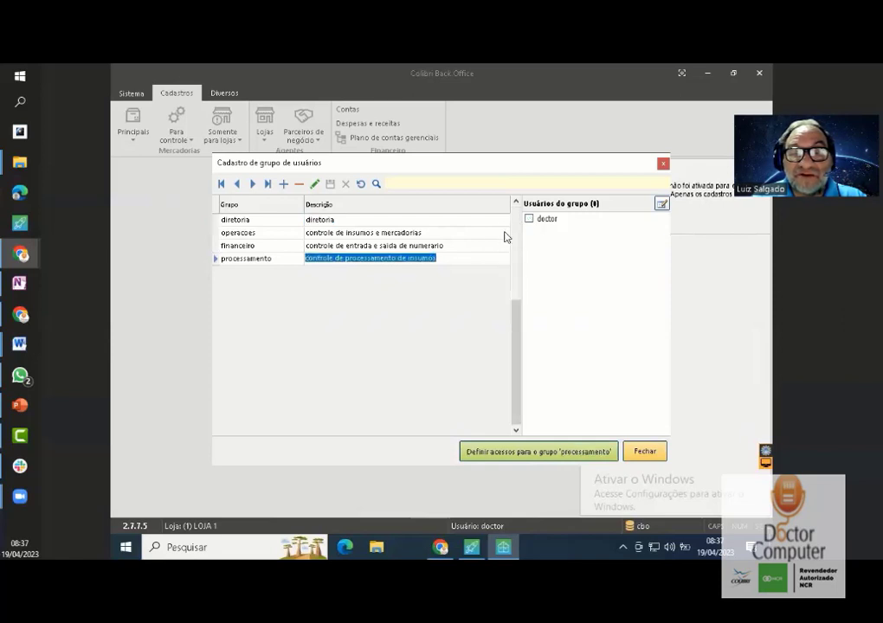
pyautogui.click(346, 222)
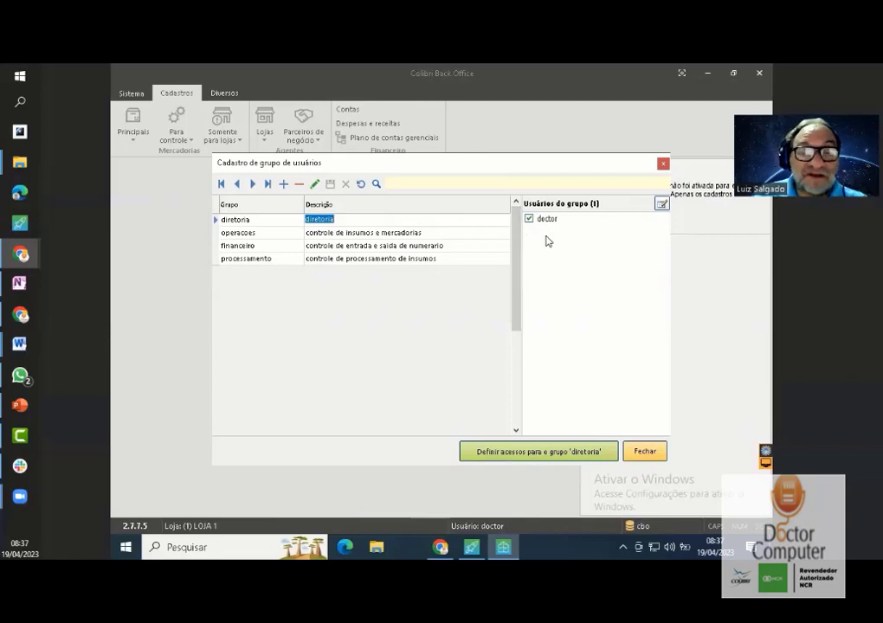
pyautogui.click(414, 259)
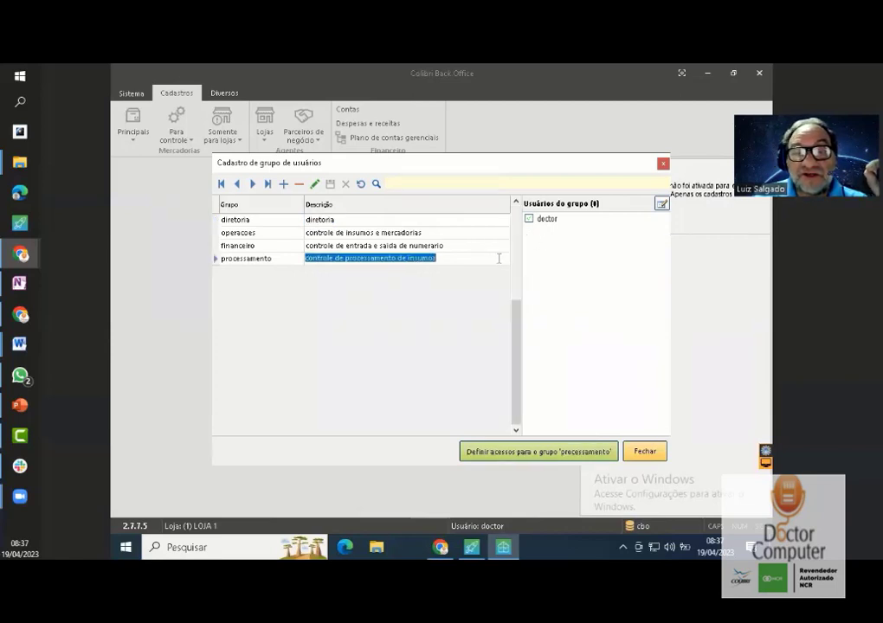
pyautogui.click(529, 220)
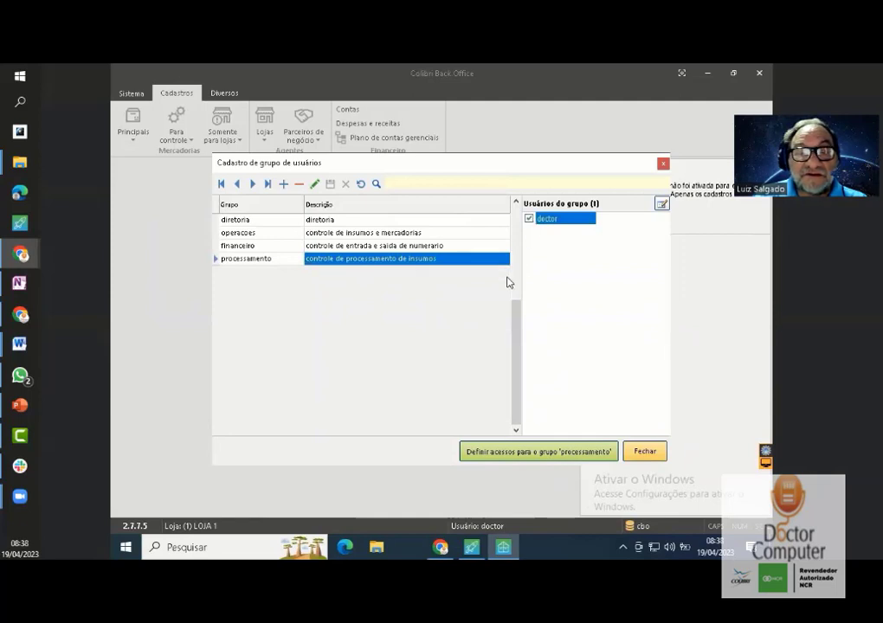
pyautogui.click(405, 222)
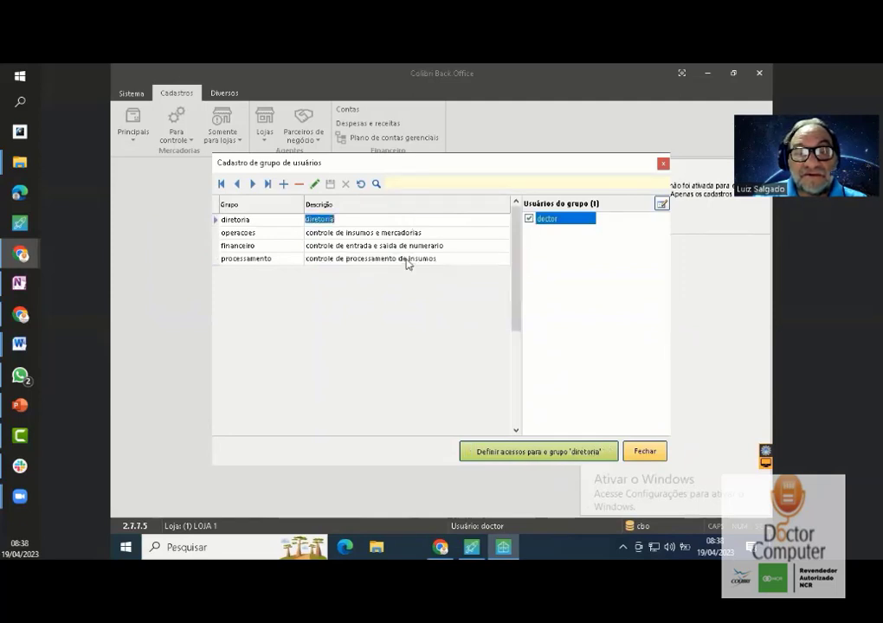
pyautogui.click(407, 260)
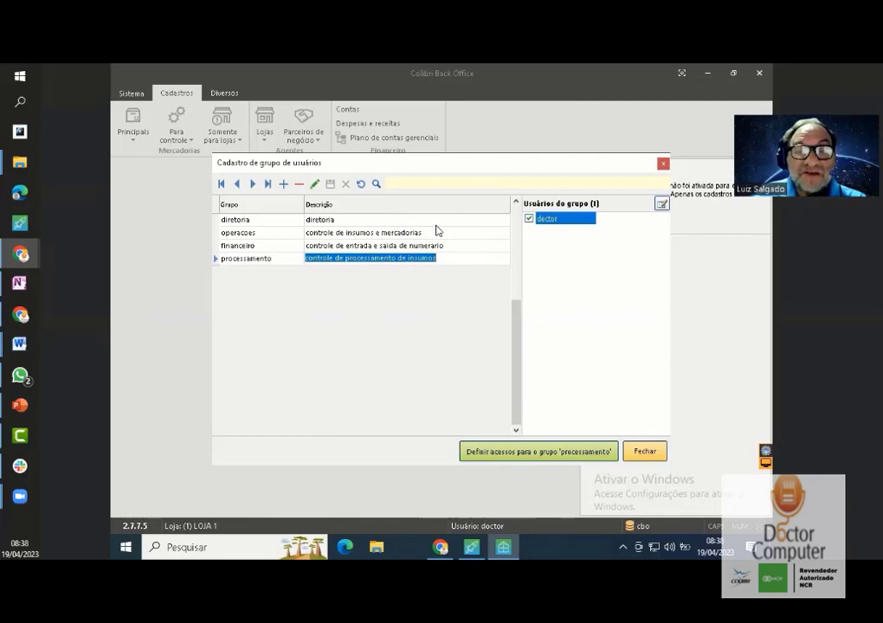
pyautogui.click(346, 234)
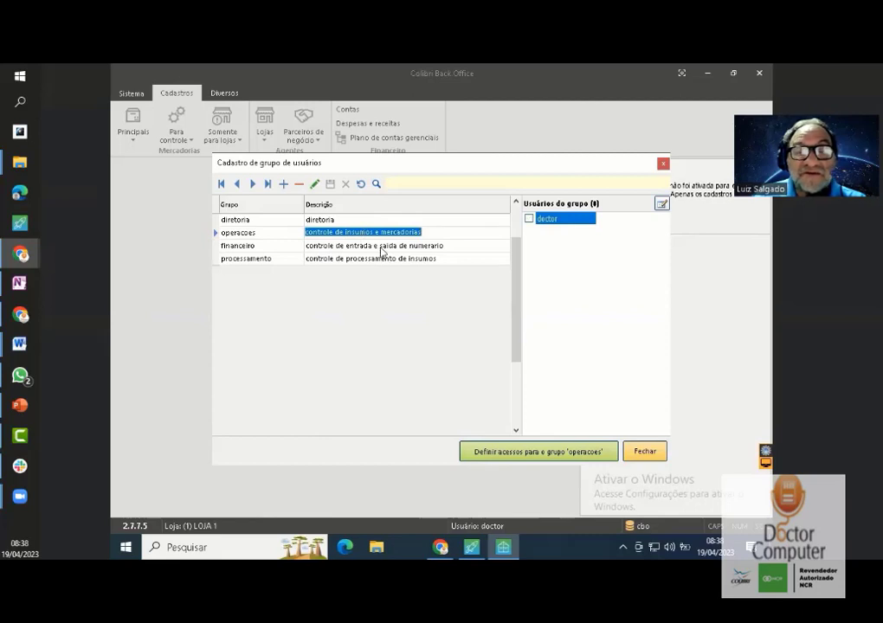
pyautogui.click(410, 247)
pyautogui.click(529, 219)
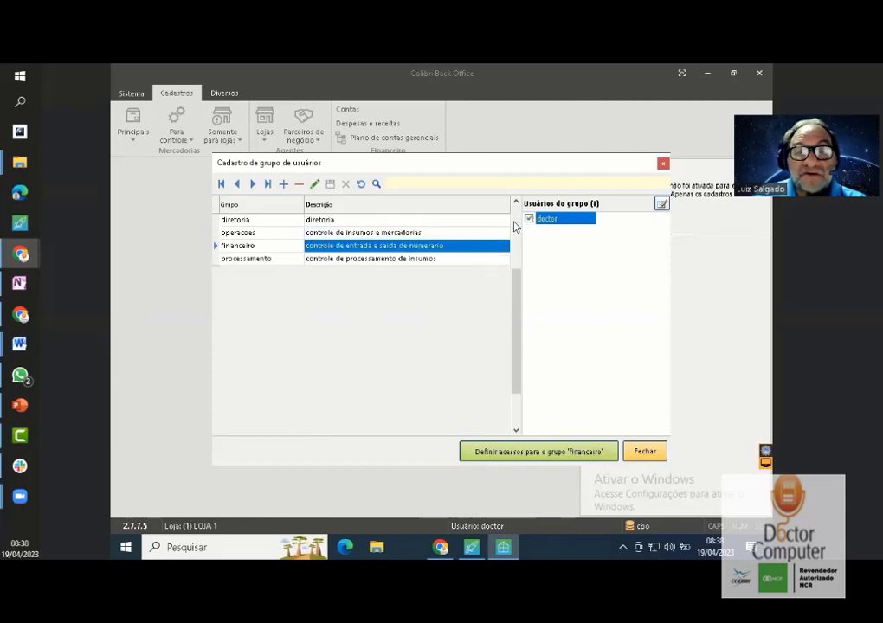
pyautogui.click(482, 233)
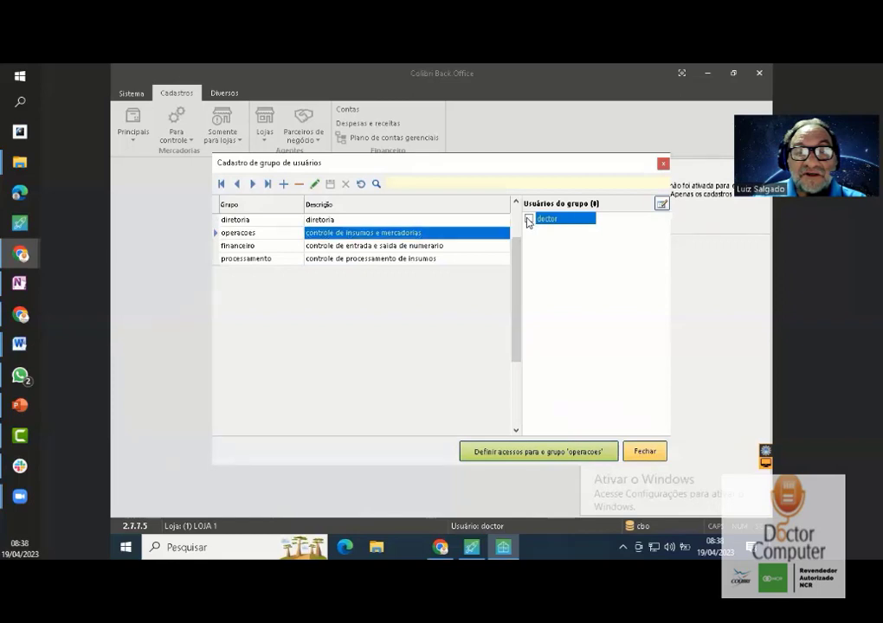
pyautogui.click(494, 259)
pyautogui.click(529, 219)
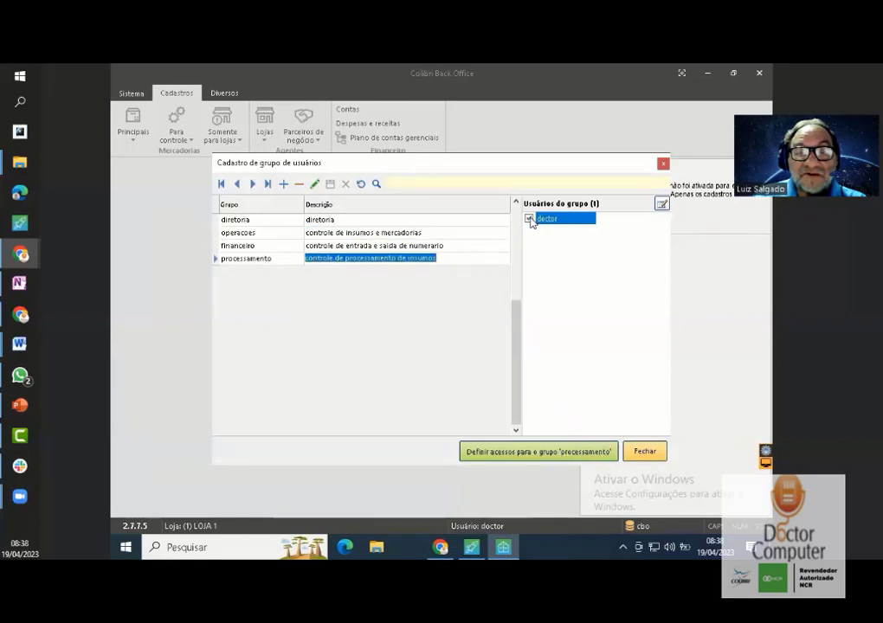
pyautogui.click(477, 221)
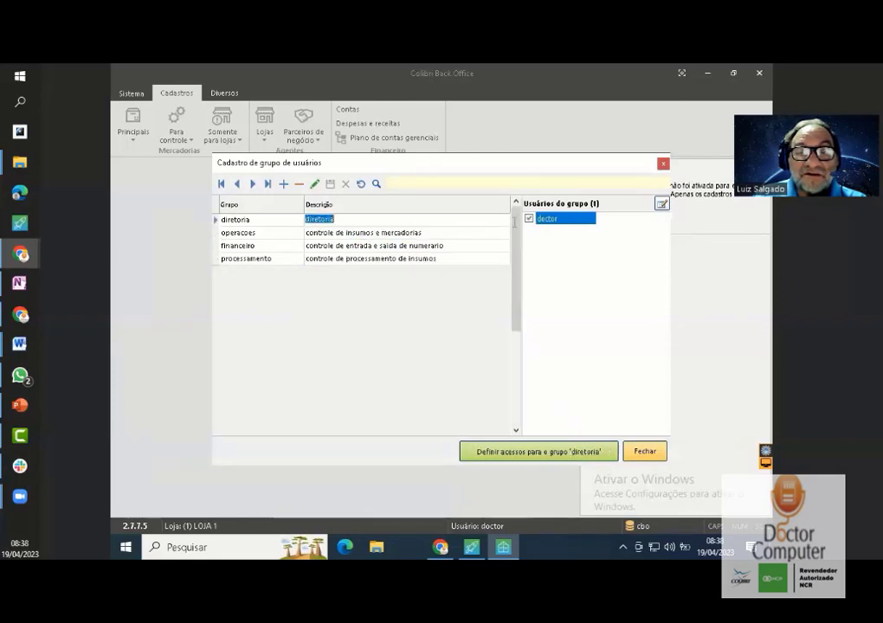
pyautogui.click(532, 222)
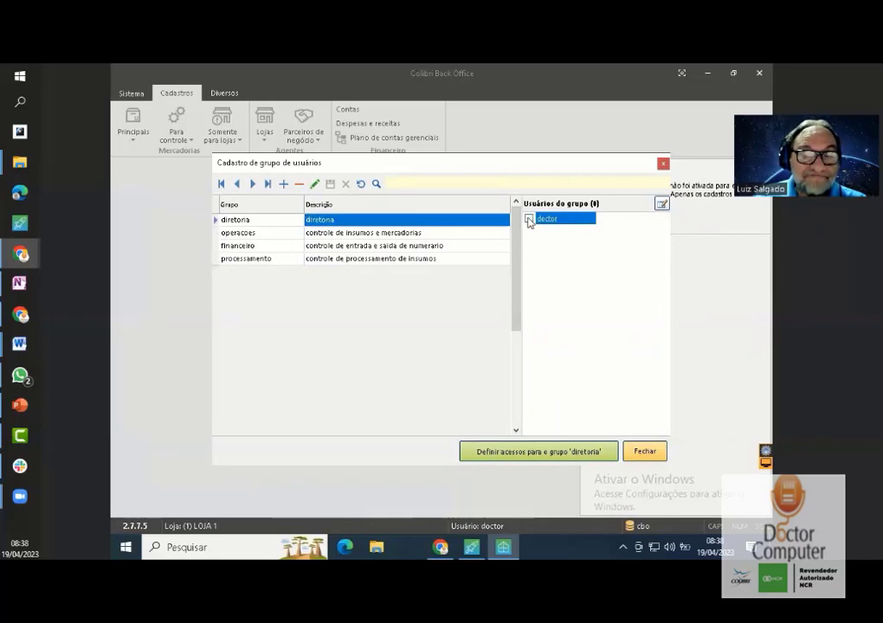
pyautogui.click(442, 234)
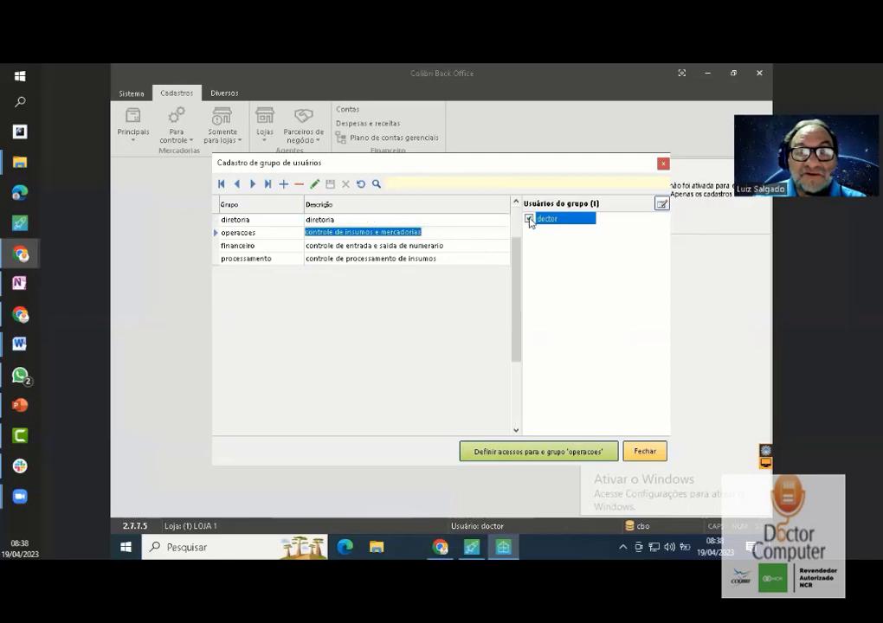
pyautogui.click(476, 248)
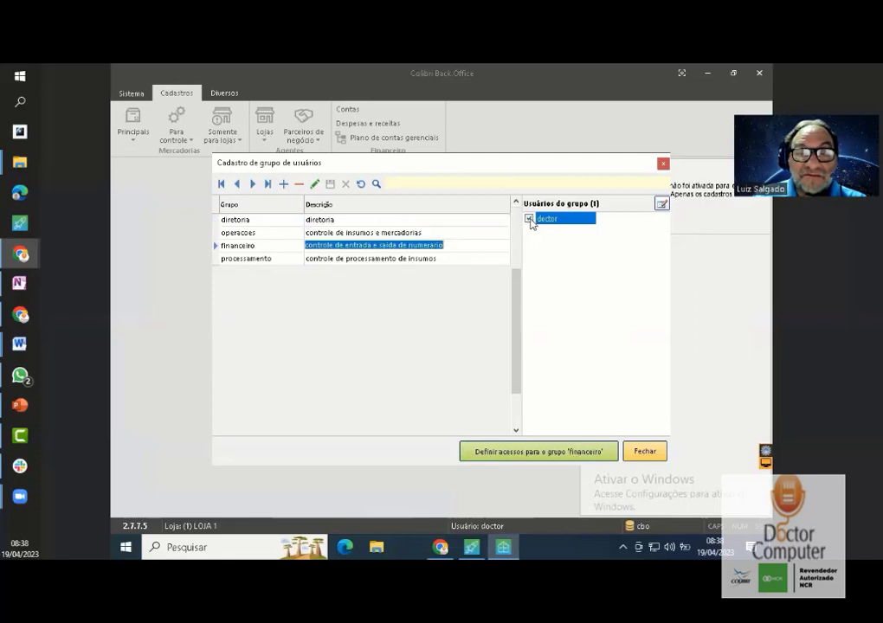
pyautogui.click(472, 258)
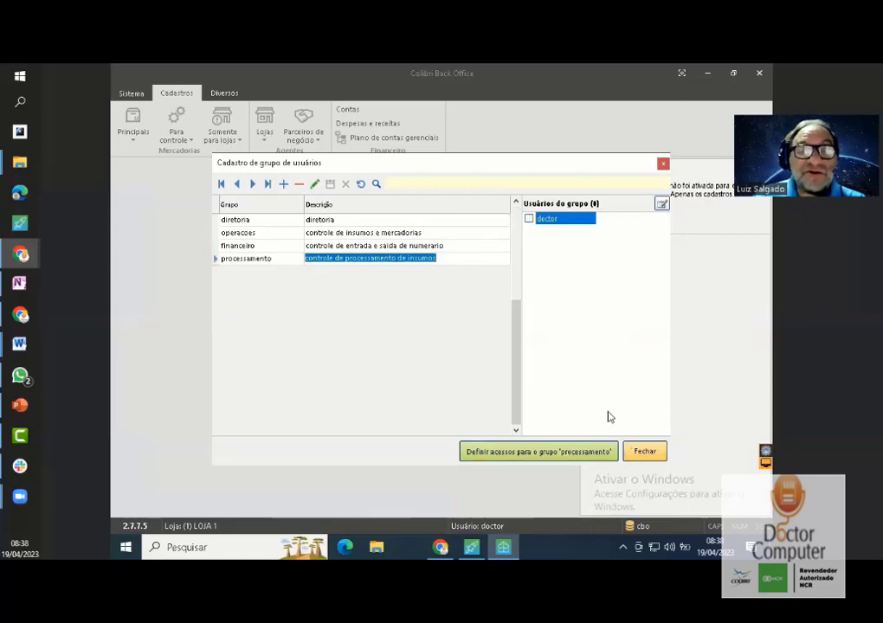
# - Close the user groups window and open Sistema > Usuários to list the doctor user
pyautogui.click(644, 452)
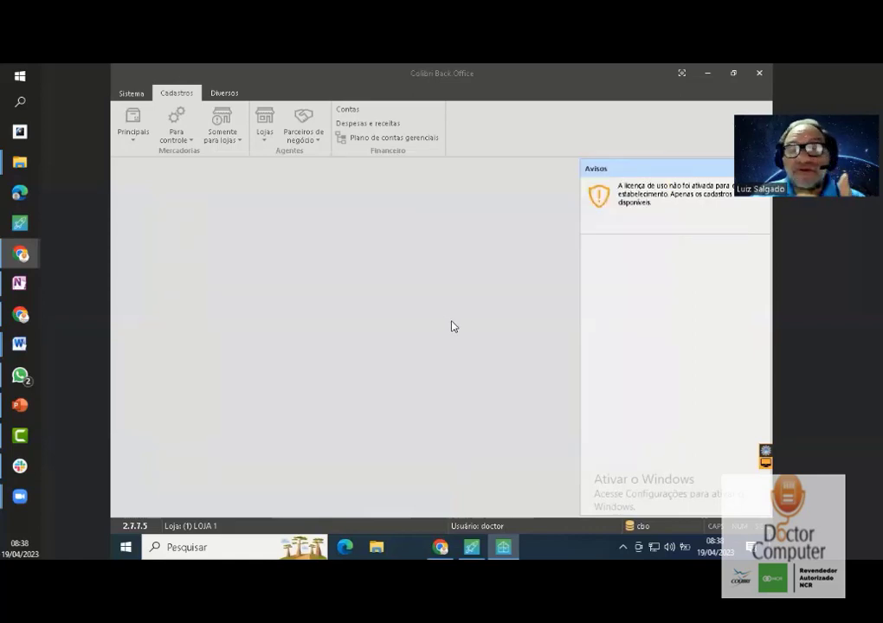
pyautogui.click(134, 95)
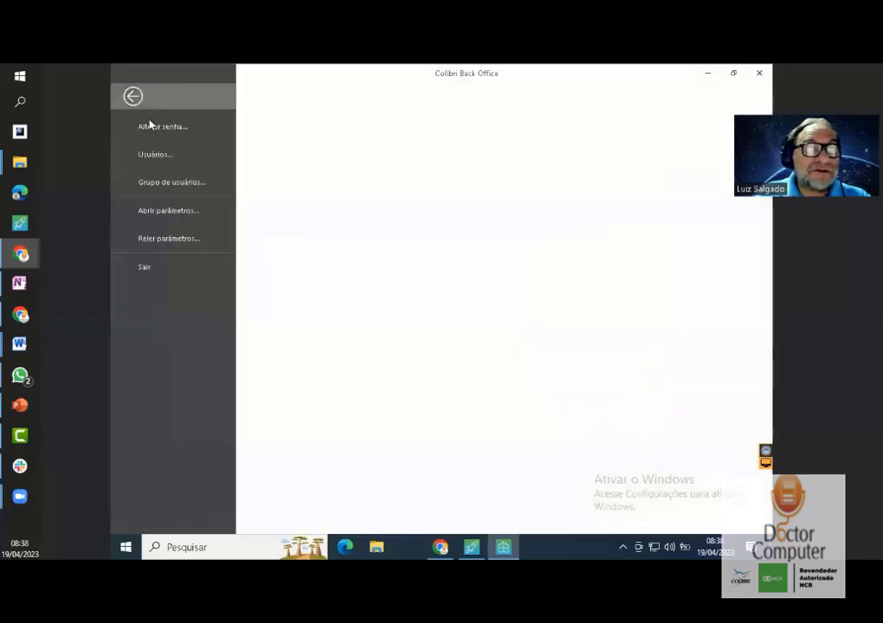
pyautogui.click(156, 157)
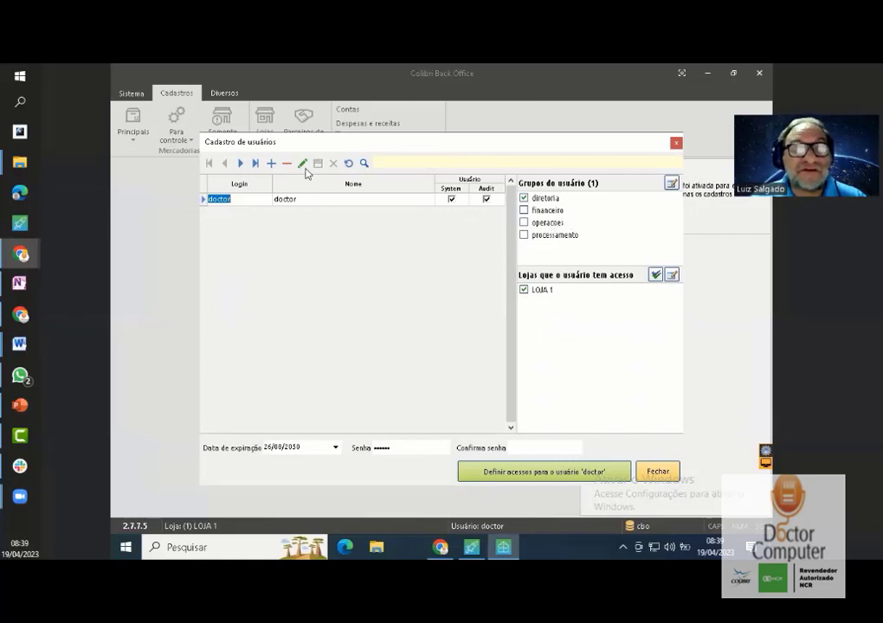
# - Add a new user row named fulano and tick processamento, which triggers a foreign-key error
pyautogui.click(270, 164)
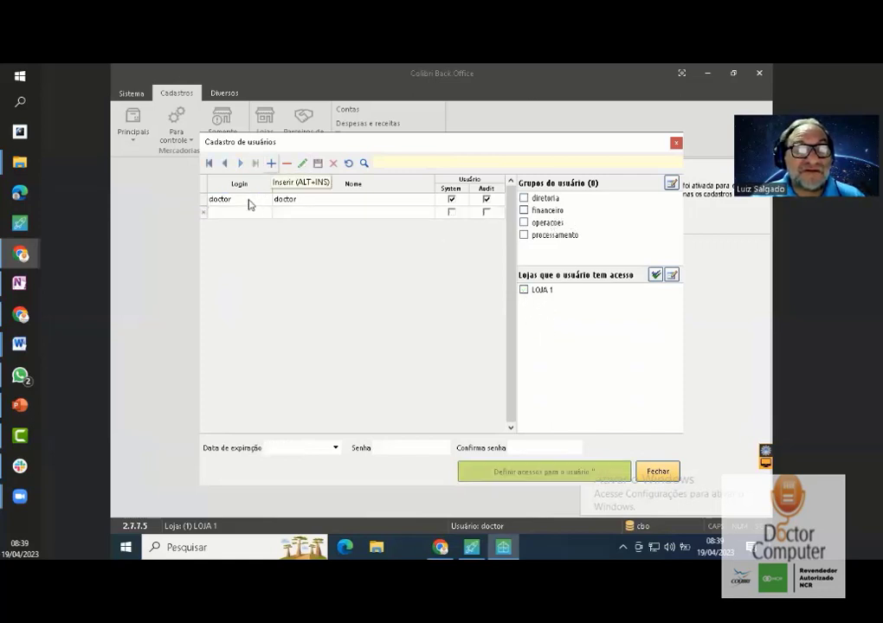
pyautogui.write('fula')
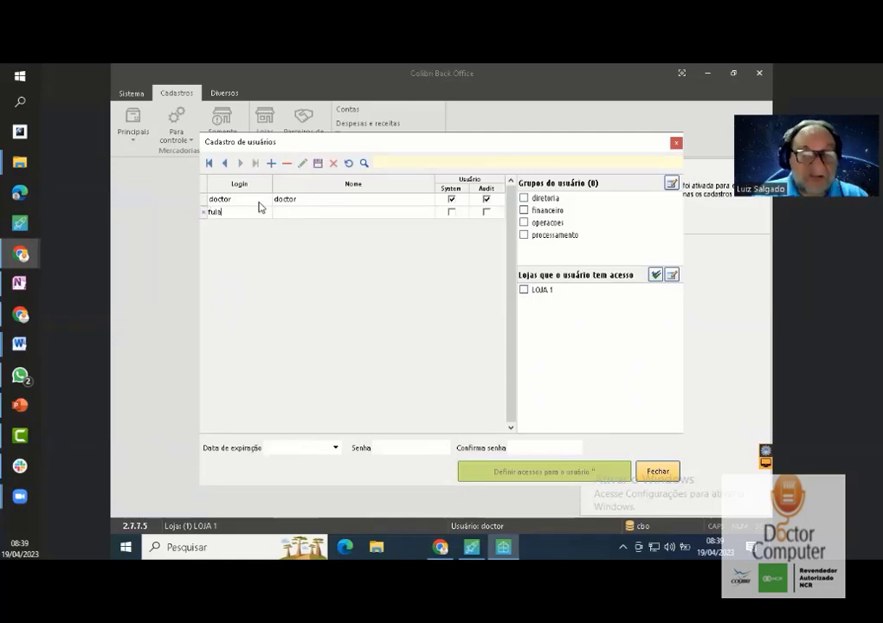
pyautogui.write('no')
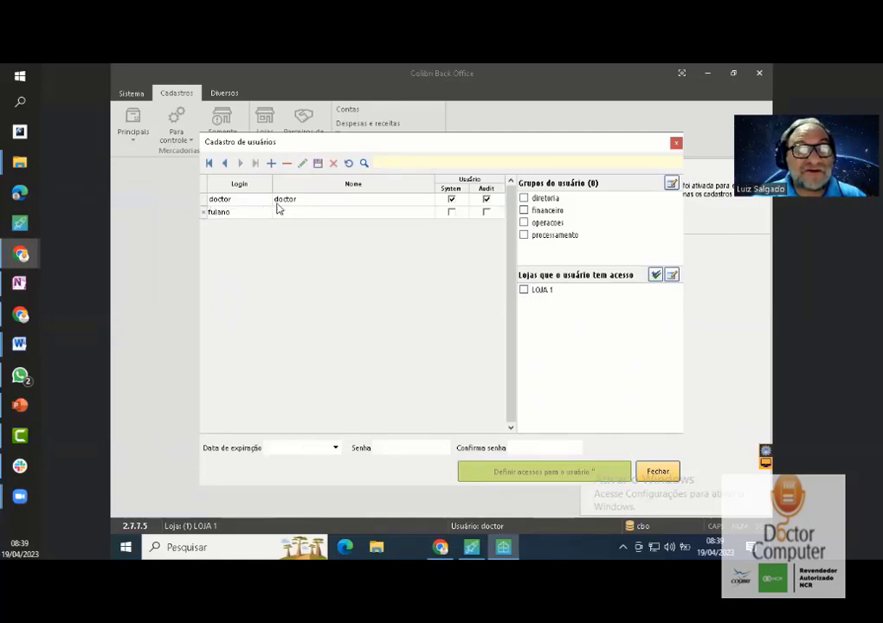
pyautogui.click(296, 211)
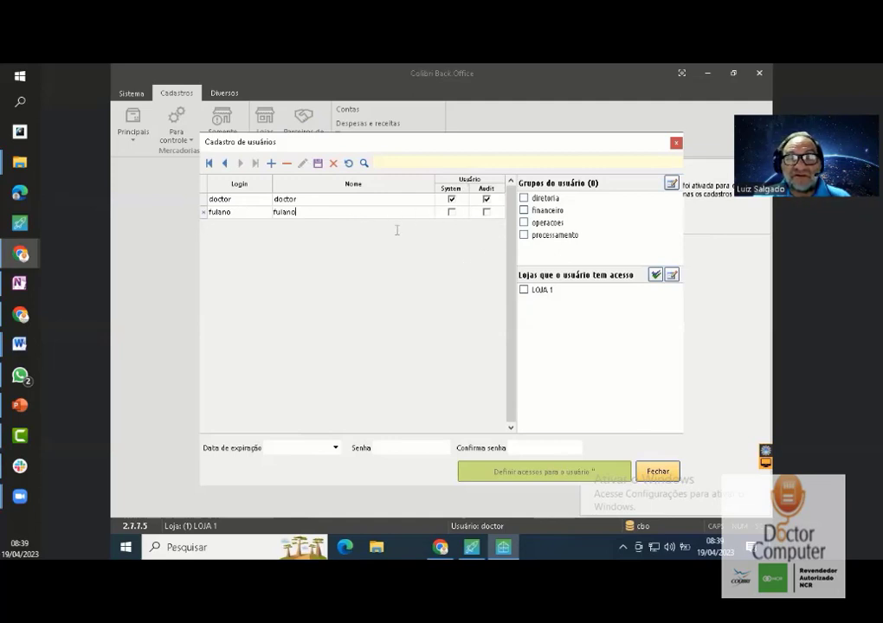
pyautogui.click(523, 235)
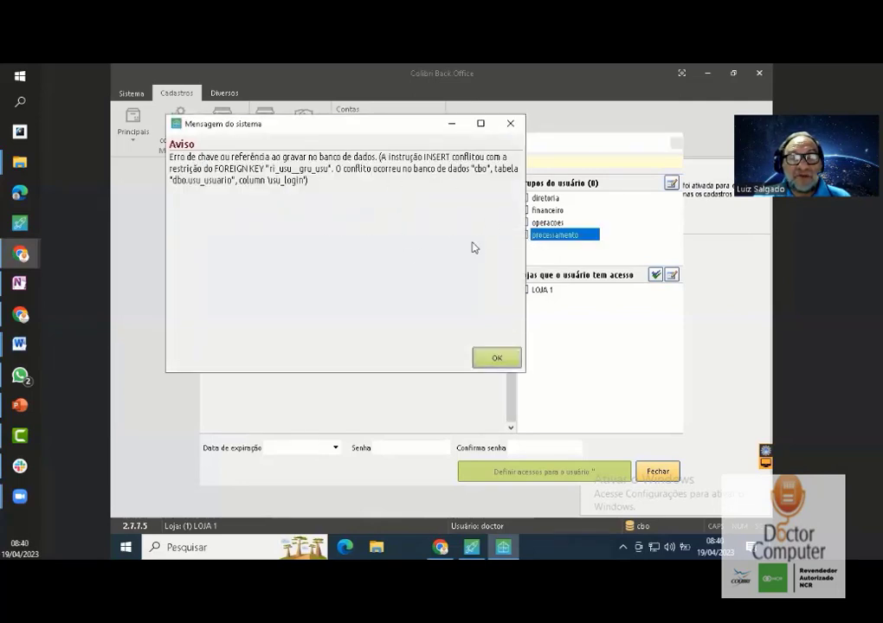
# - Dismiss the foreign-key error and set fulano's Data de expiração to 19/04/2050
pyautogui.click(510, 123)
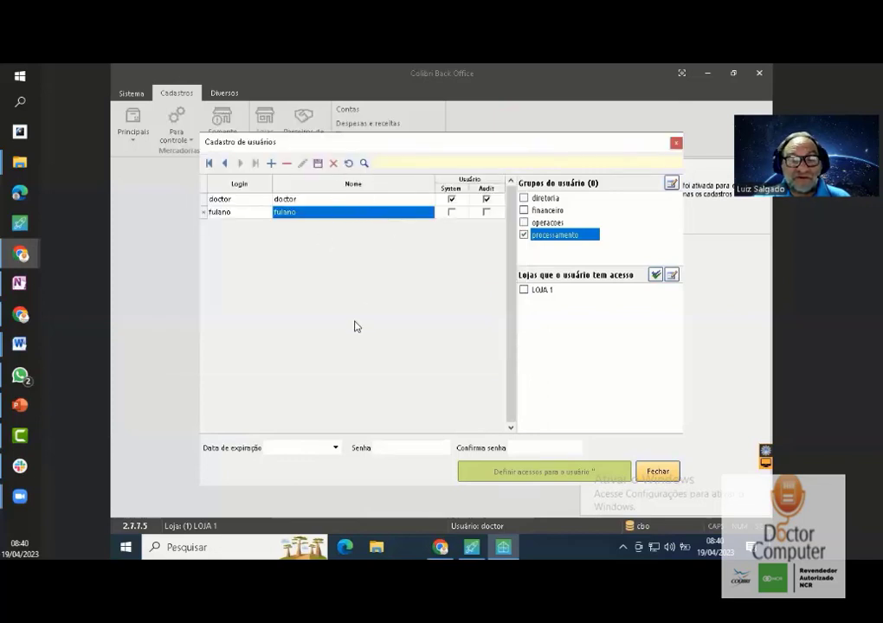
pyautogui.click(336, 448)
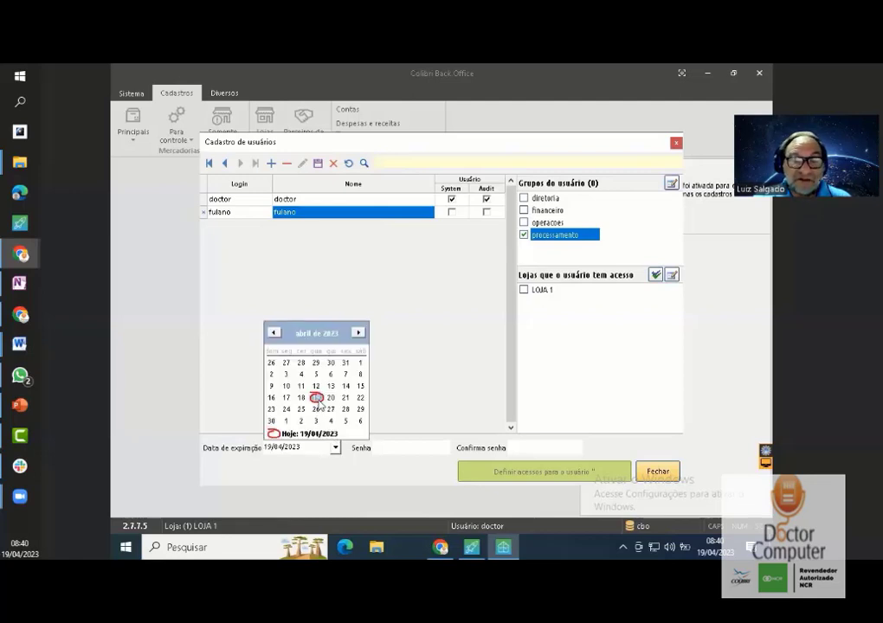
pyautogui.click(295, 448)
pyautogui.doubleClick(292, 447)
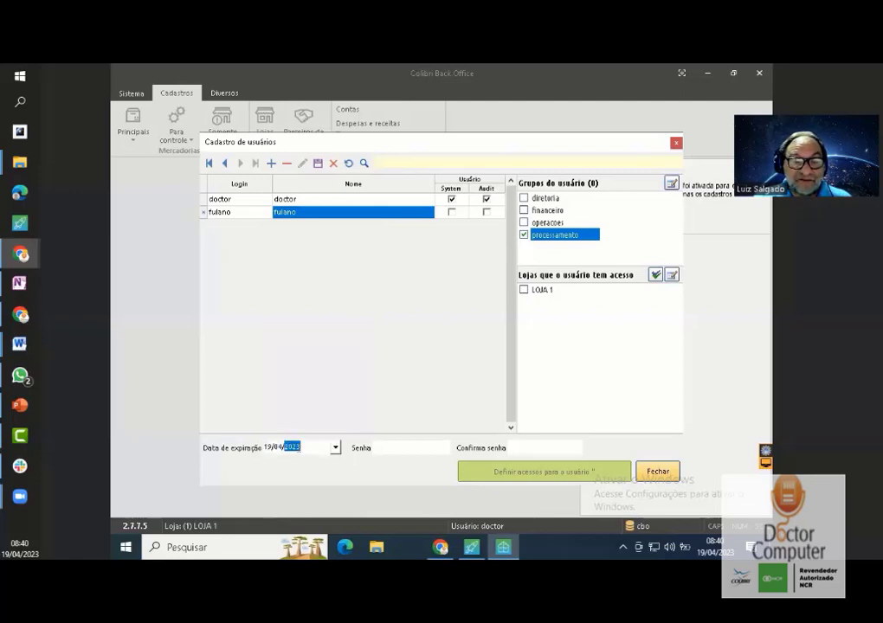
pyautogui.write('2050')
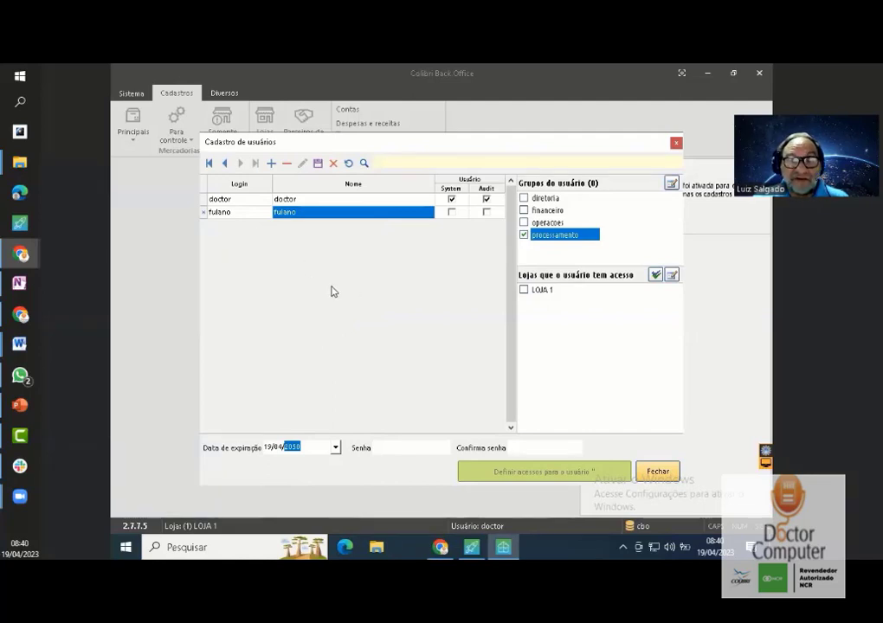
pyautogui.click(398, 449)
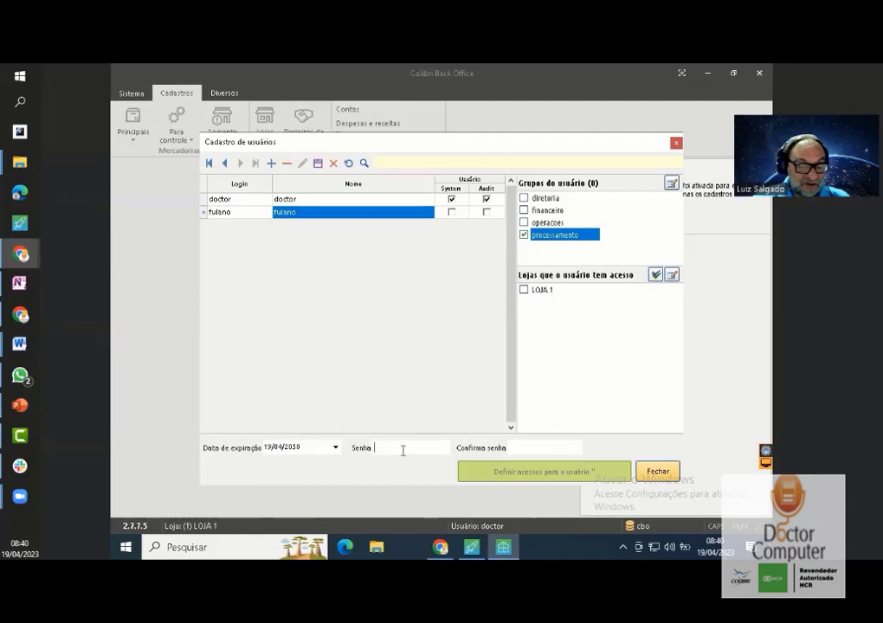
# - Enter fulano's password in Senha and Confirma senha, then save the new user
pyautogui.write('1234')
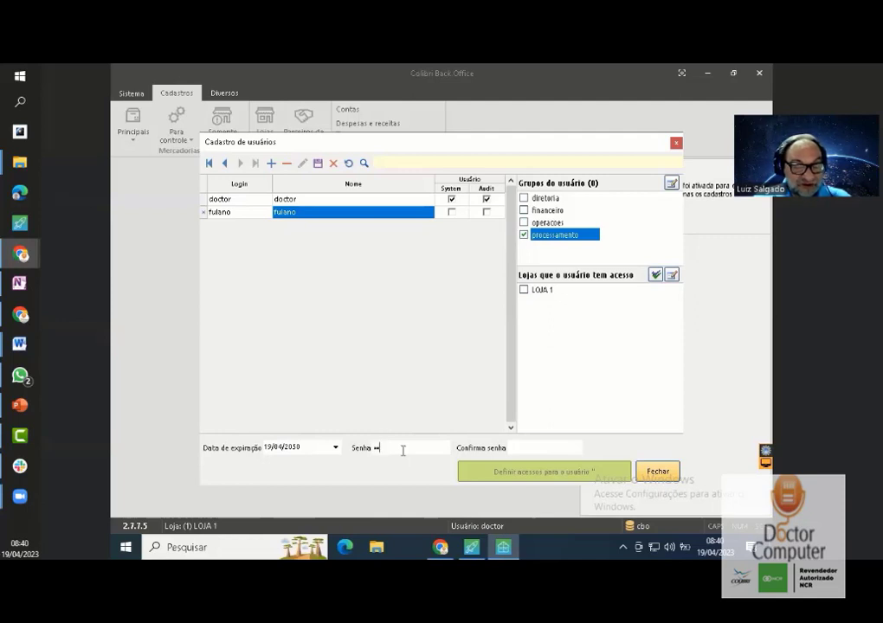
pyautogui.write('567')
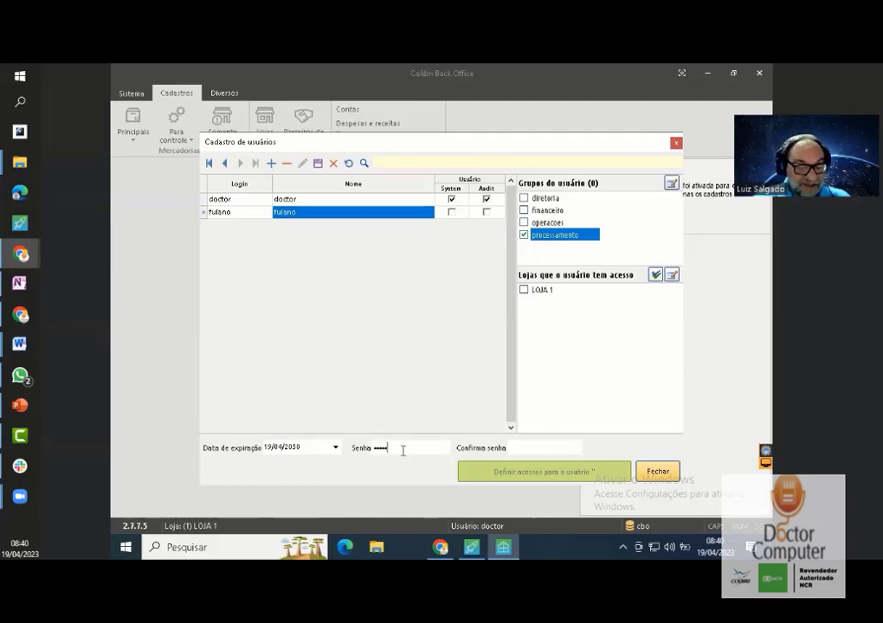
pyautogui.click(532, 447)
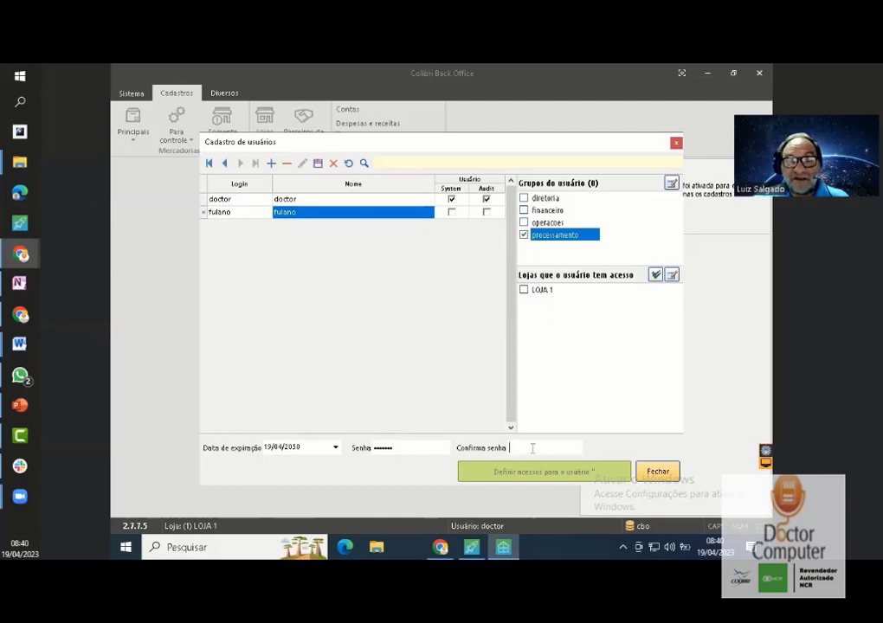
pyautogui.write('12345')
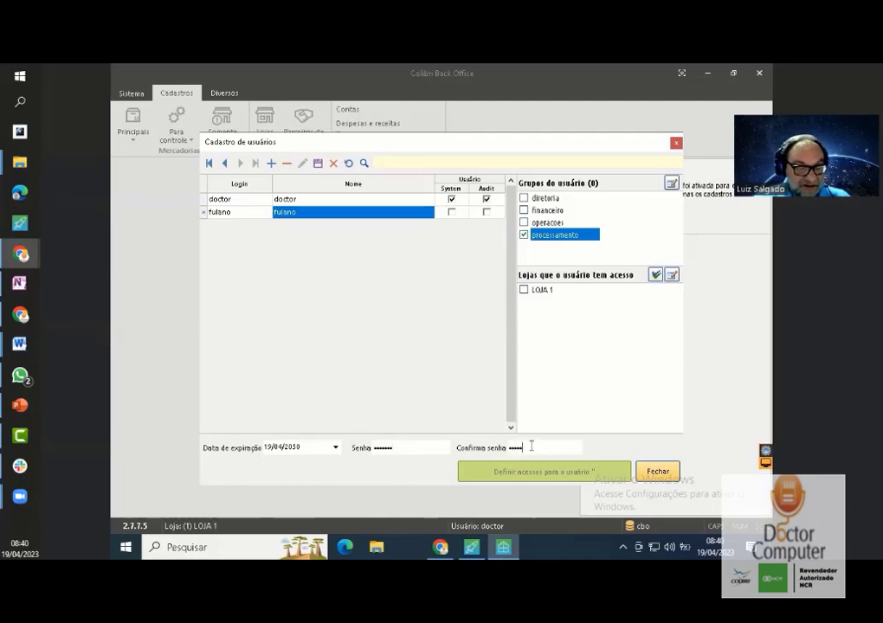
pyautogui.write('67')
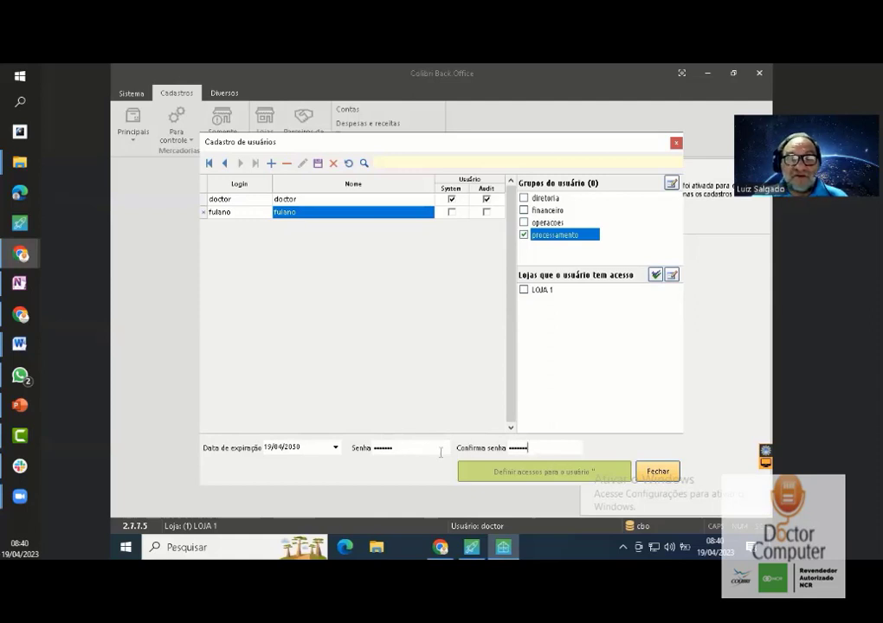
pyautogui.click(318, 162)
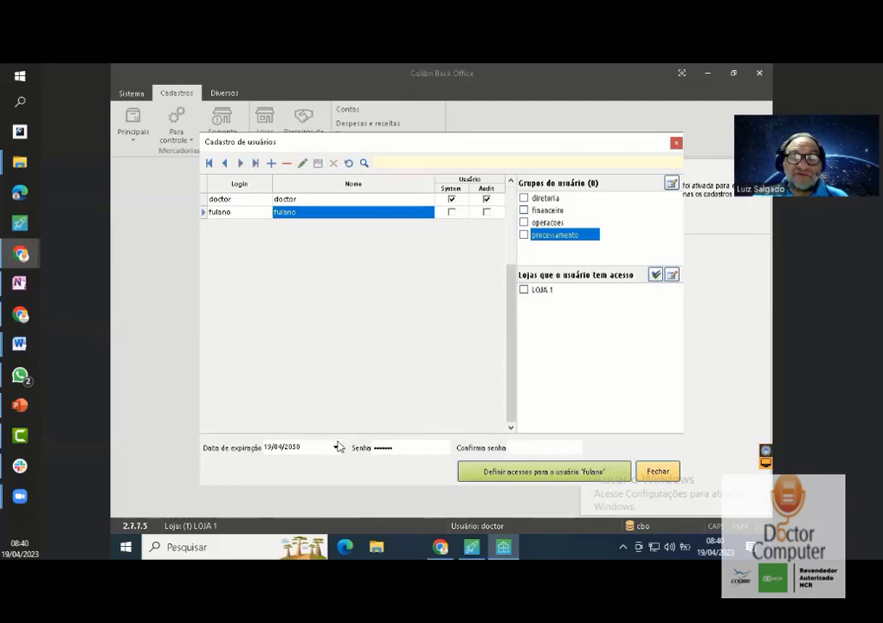
# - Tick processamento and LOJA 1 for fulano and open 'Definir acessos para o usuário fulano'
pyautogui.click(523, 236)
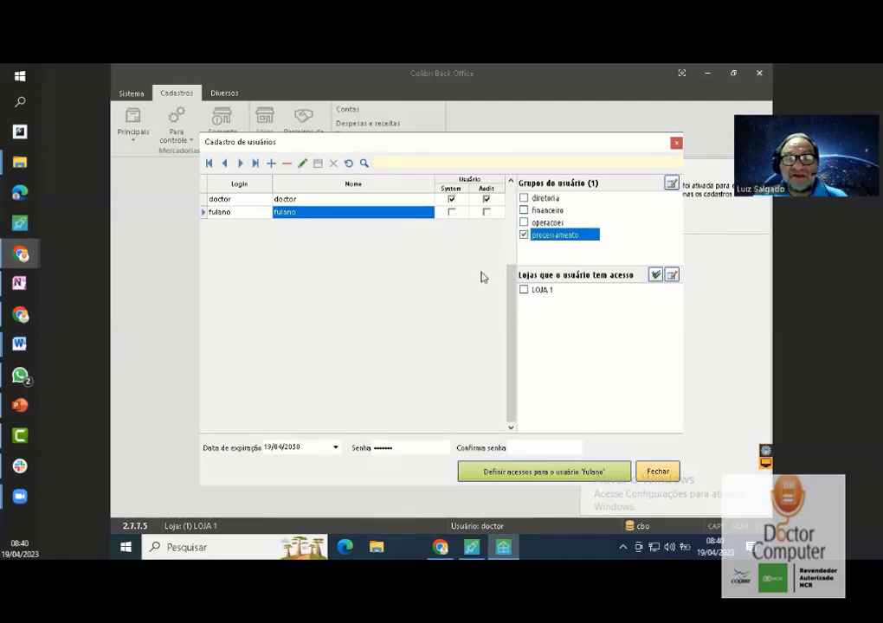
pyautogui.click(524, 291)
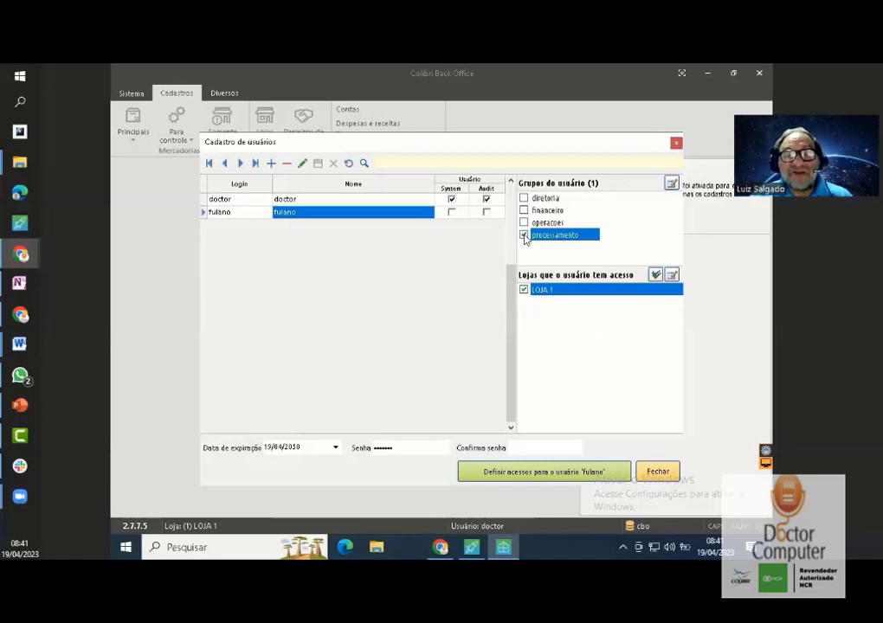
pyautogui.click(538, 475)
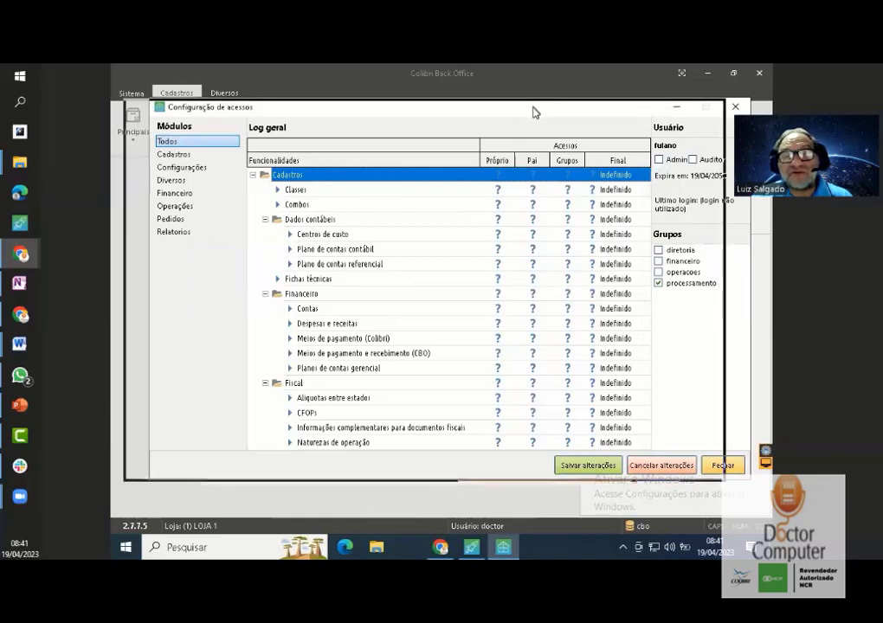
# - Close the Configuração de acessos dialog and the Cadastro de usuários window
pyautogui.moveTo(534, 111); pyautogui.dragTo(509, 112)
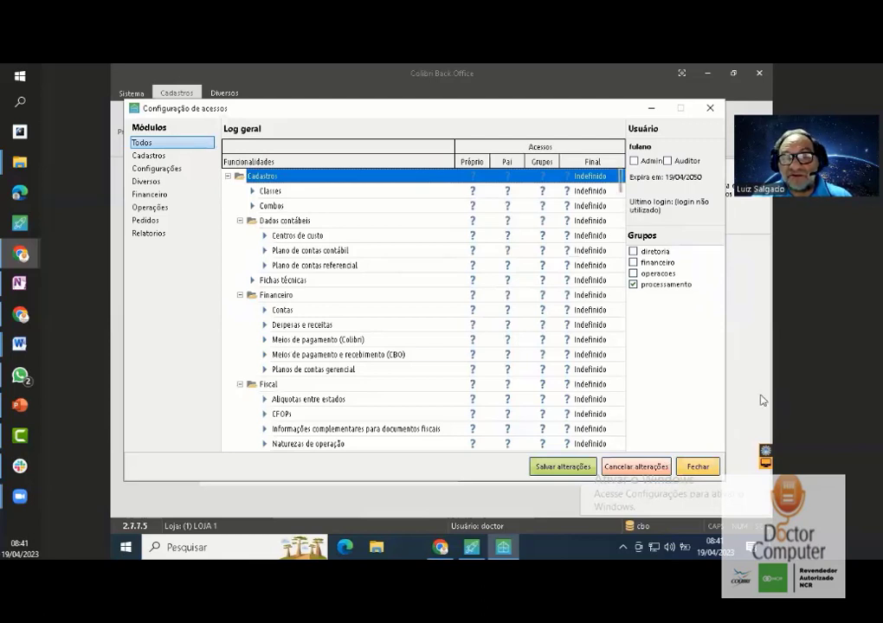
pyautogui.click(698, 467)
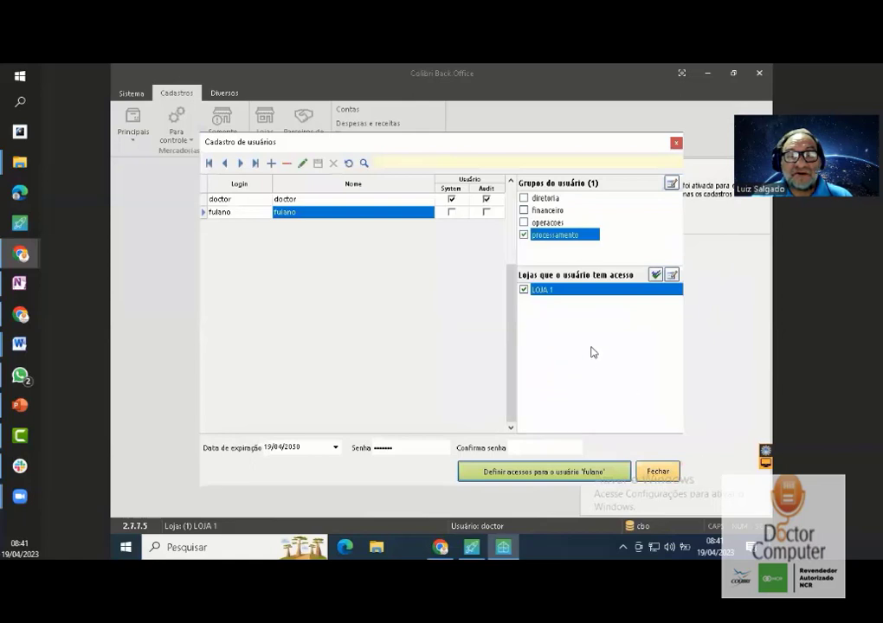
pyautogui.click(656, 472)
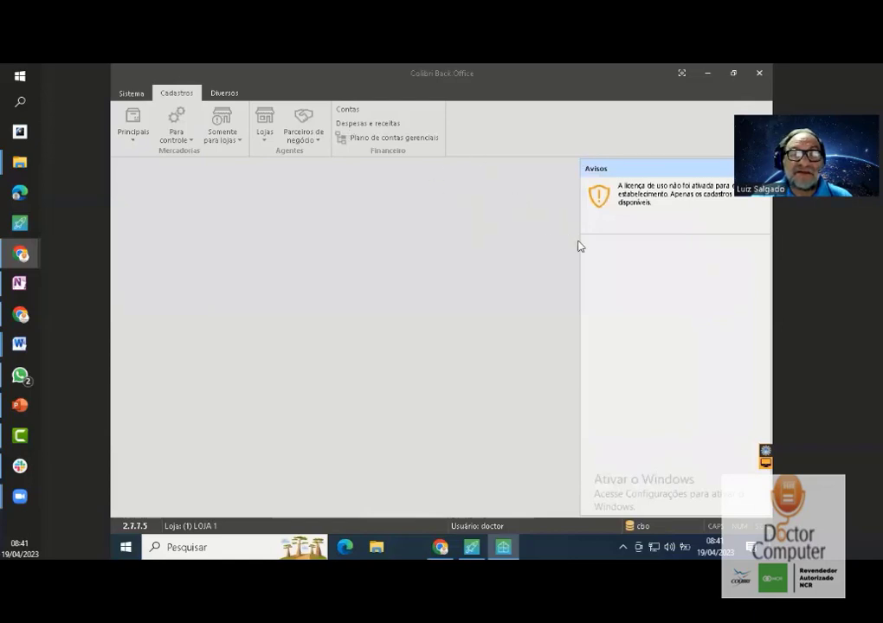
pyautogui.click(226, 95)
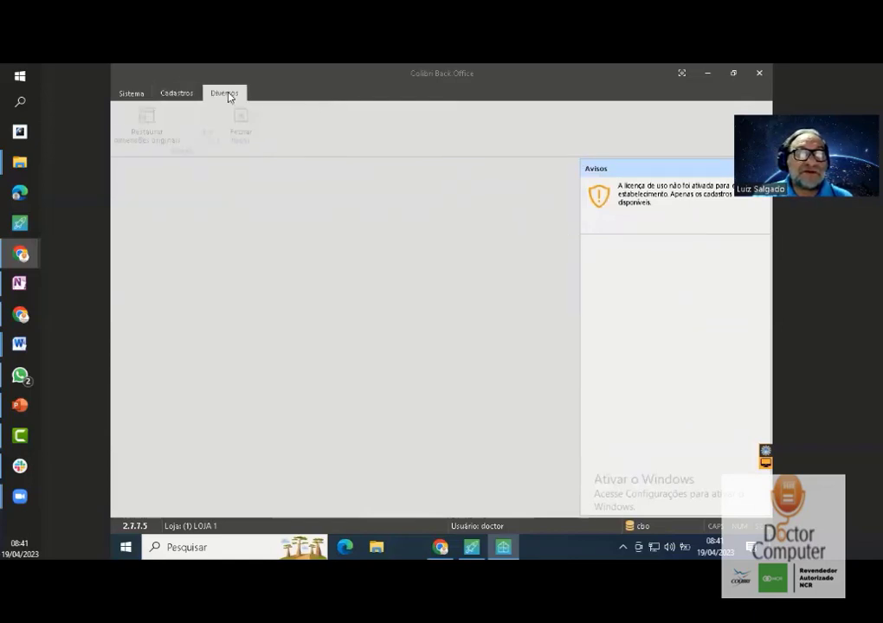
pyautogui.click(181, 94)
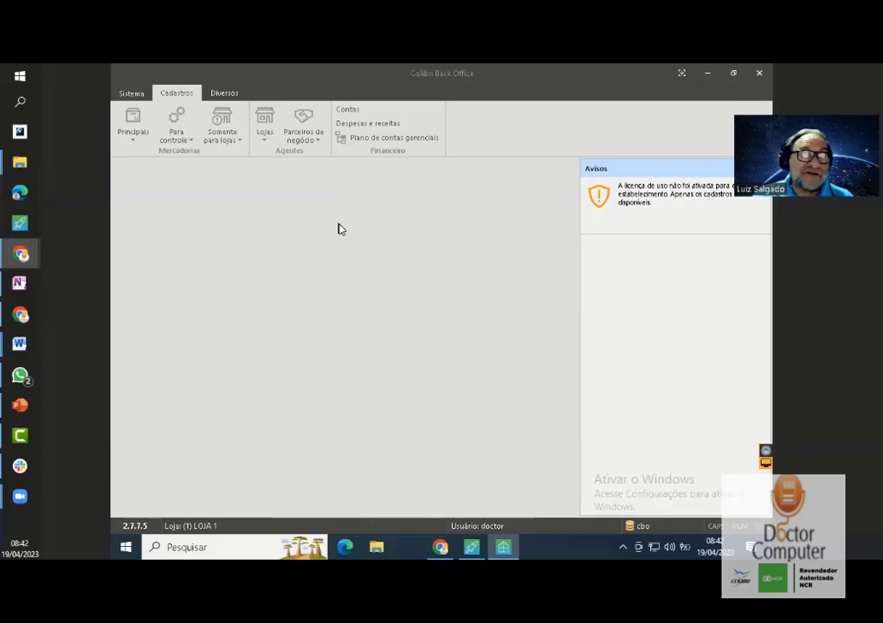
# - Choose Sair under the Sistema tab to quit Back Office
pyautogui.click(140, 93)
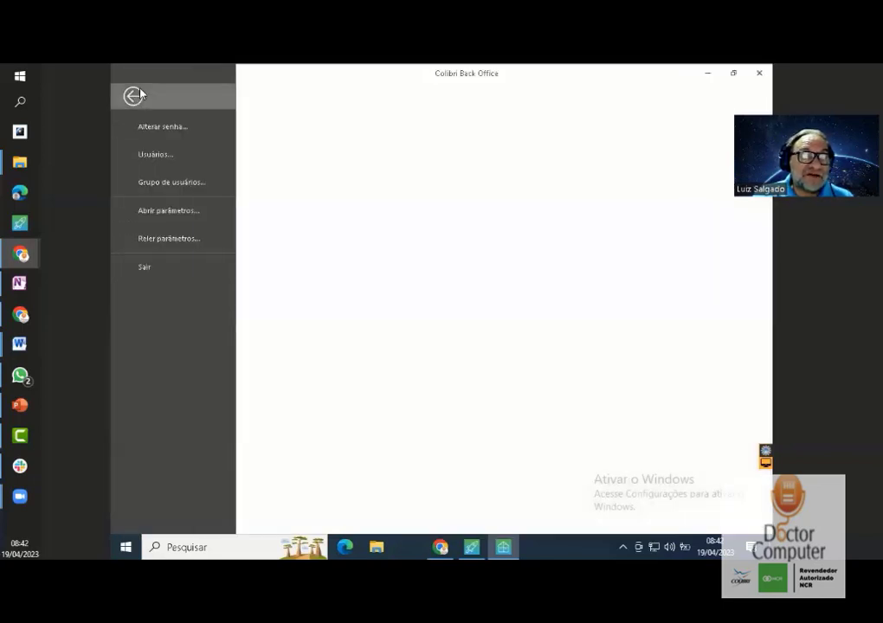
pyautogui.click(146, 268)
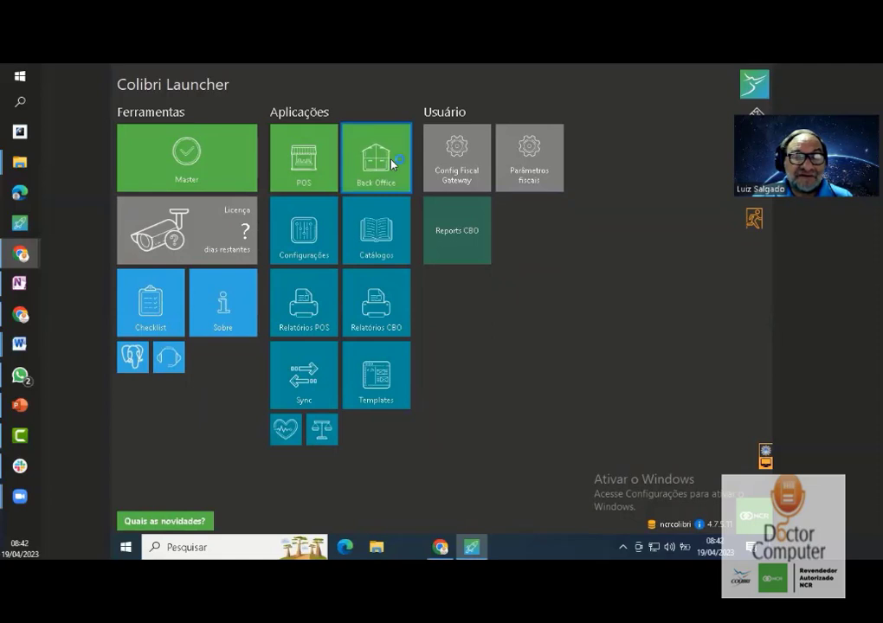
# - Relaunch Back Office, dismiss the licence warning, and log in as fulano with its password
pyautogui.click(392, 164)
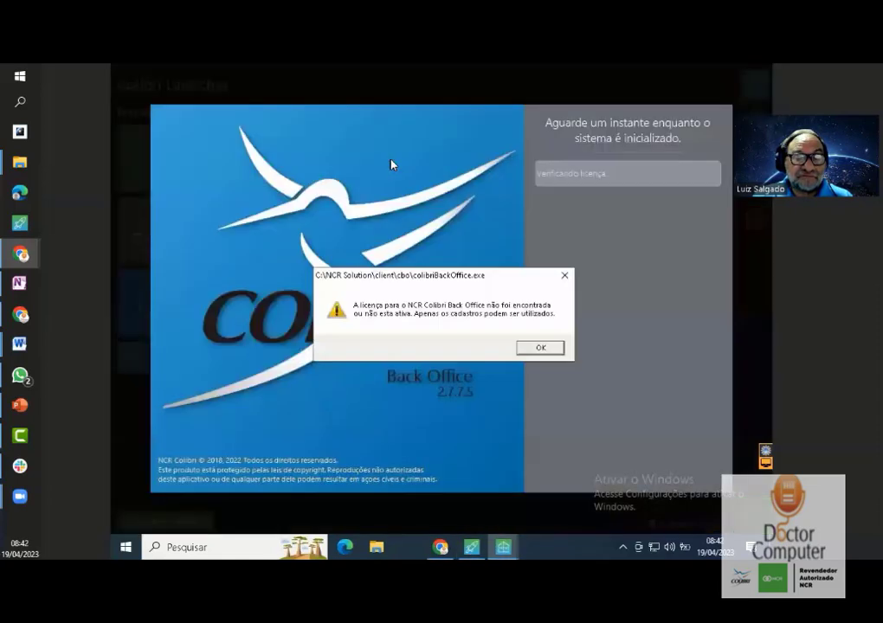
pyautogui.click(545, 351)
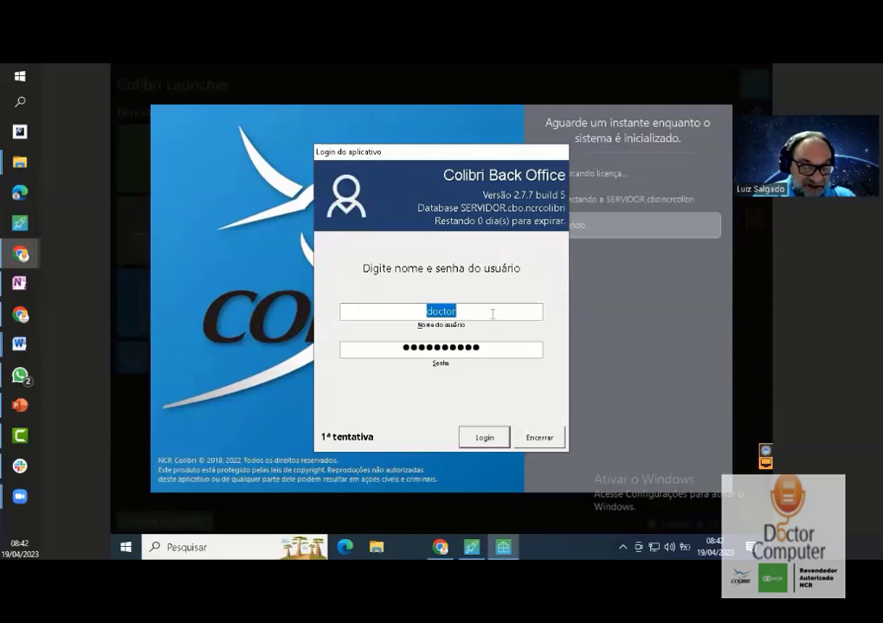
pyautogui.write('fulano')
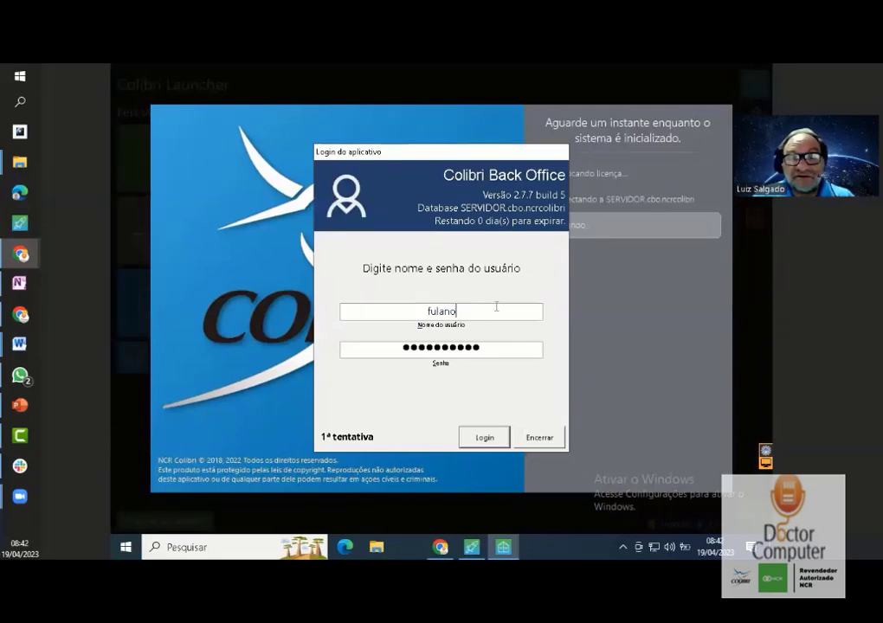
pyautogui.press('Tab')
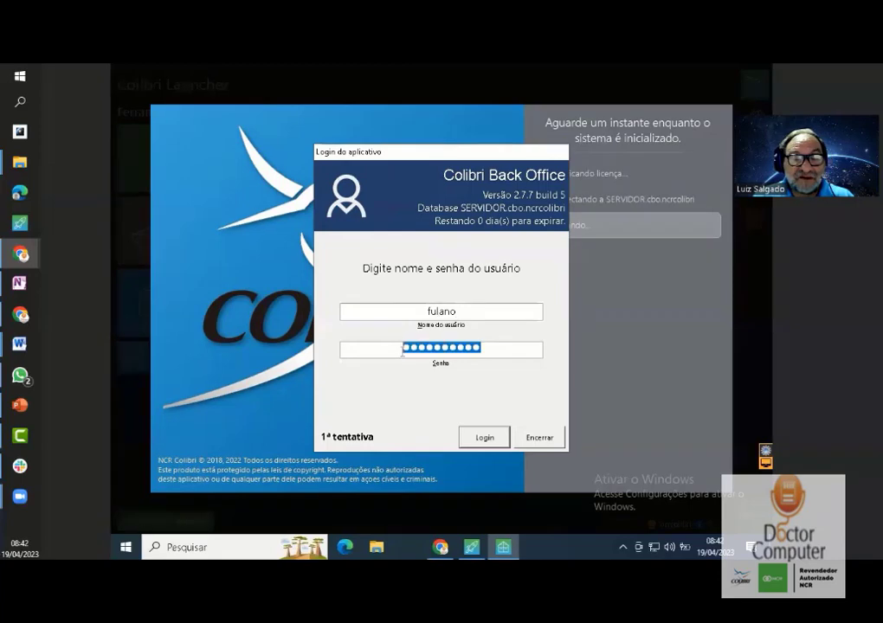
pyautogui.write('●●●●●●●')
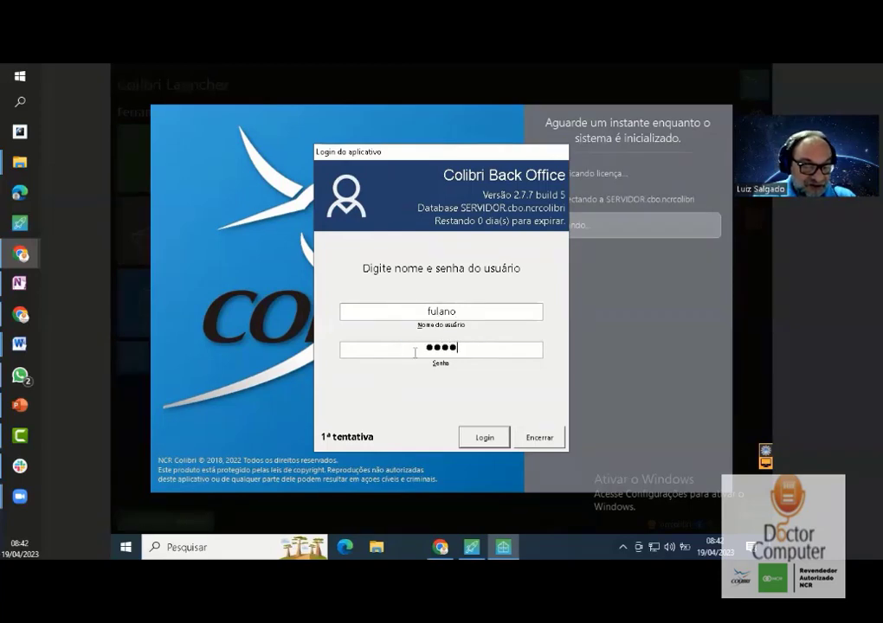
pyautogui.click(482, 437)
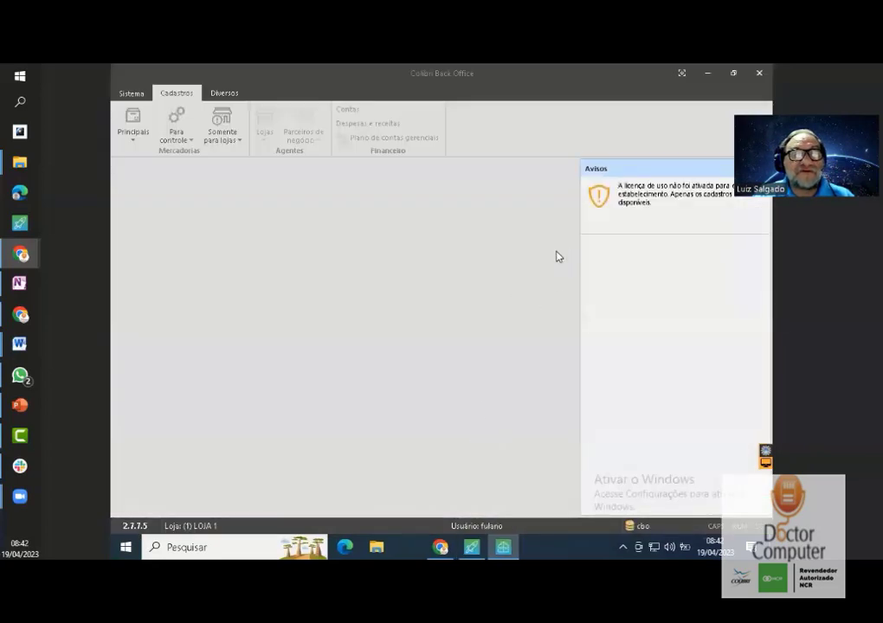
# - Inspect the Somente para lojas, Para controle, Principais menus and Diversos tab, then open Sistema
pyautogui.click(242, 141)
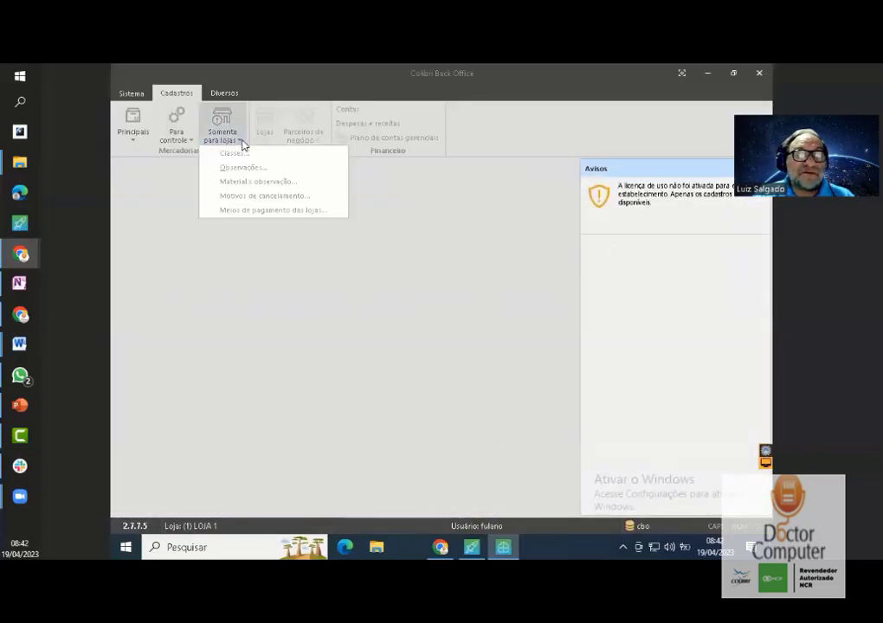
pyautogui.click(190, 141)
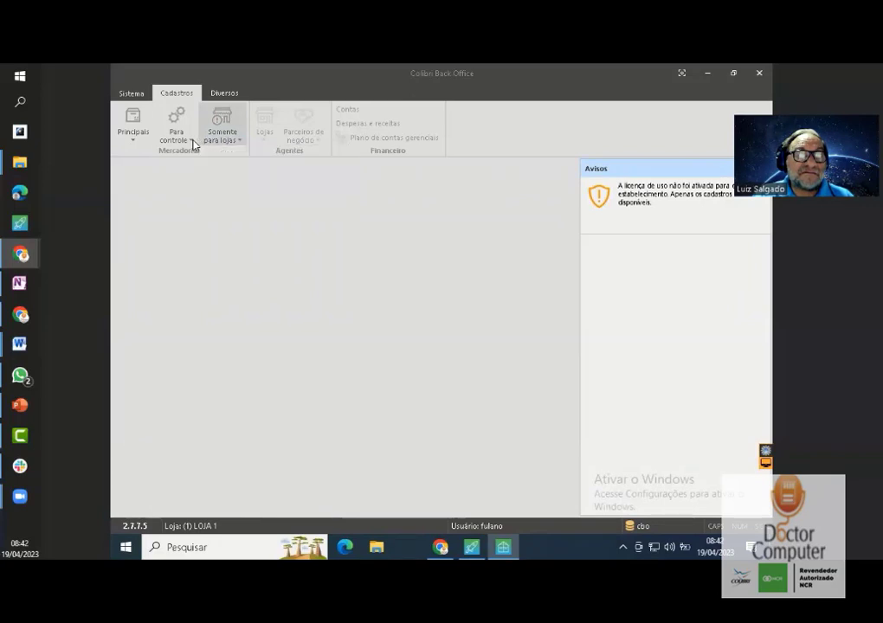
pyautogui.click(223, 93)
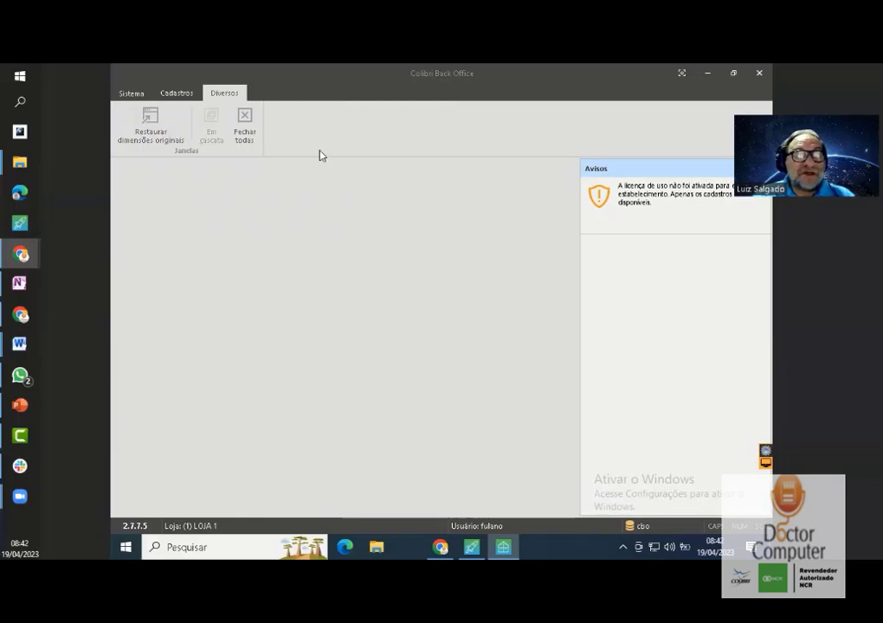
pyautogui.click(187, 93)
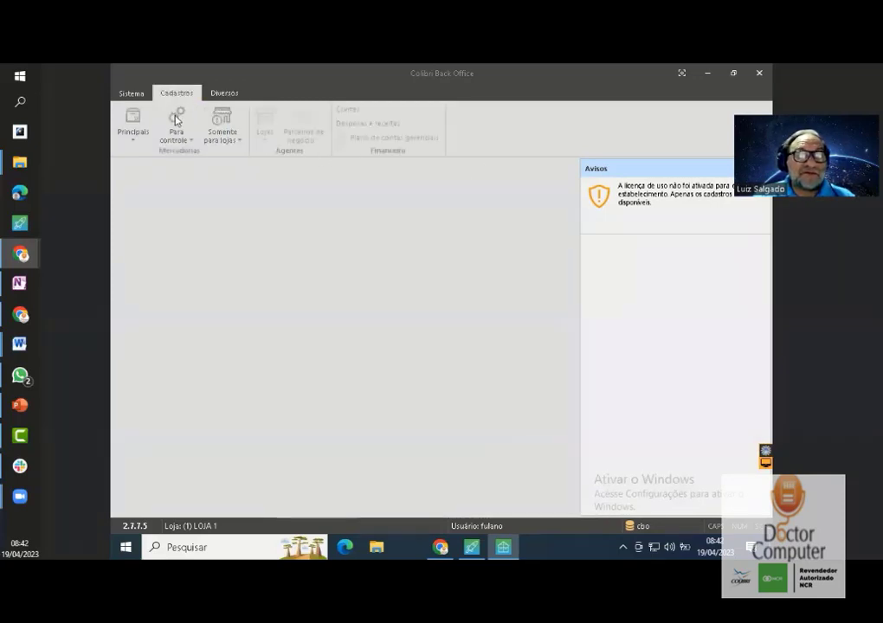
pyautogui.click(134, 141)
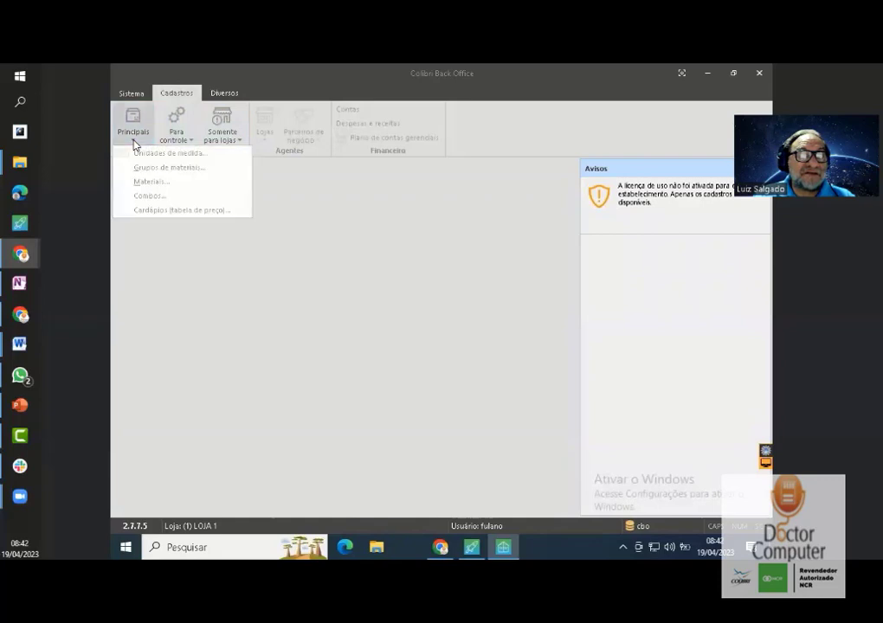
pyautogui.click(187, 140)
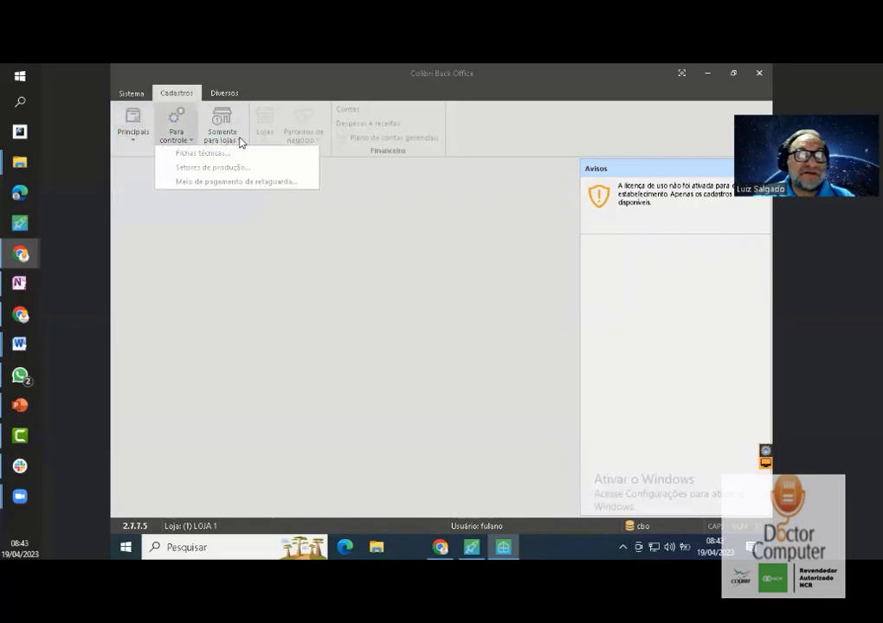
pyautogui.click(240, 138)
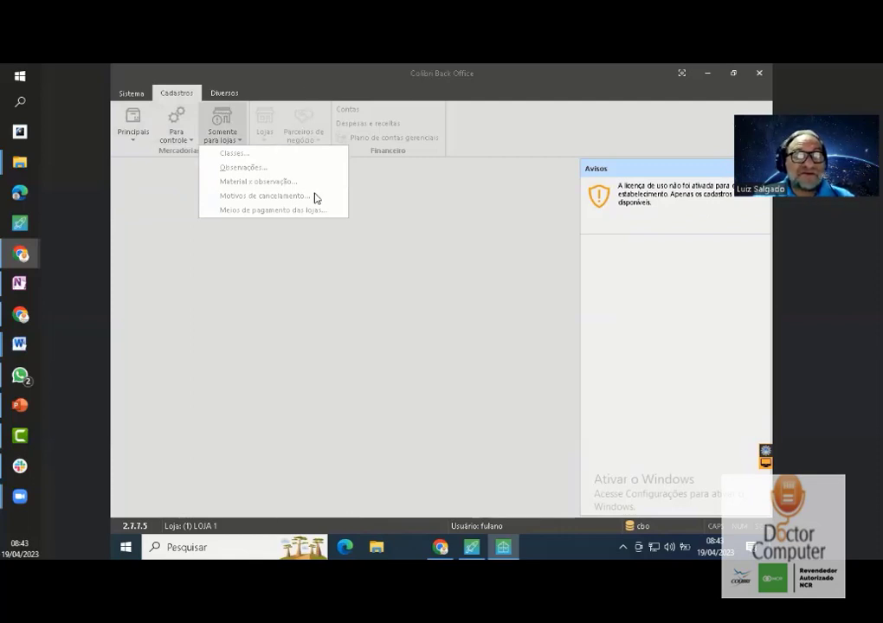
pyautogui.click(135, 93)
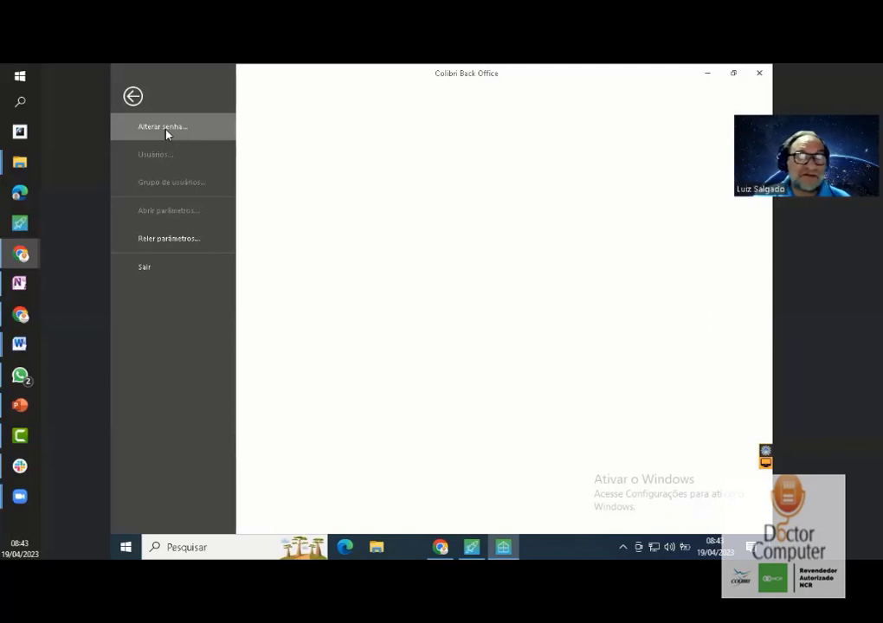
# - Close and reopen the Sistema backstage, then choose Sair to exit Back Office
pyautogui.click(133, 96)
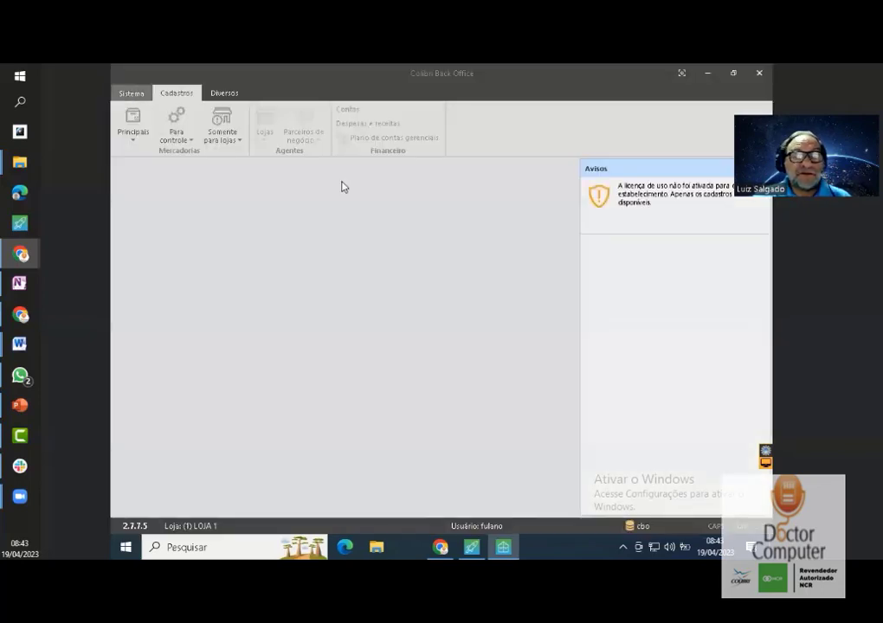
pyautogui.click(132, 94)
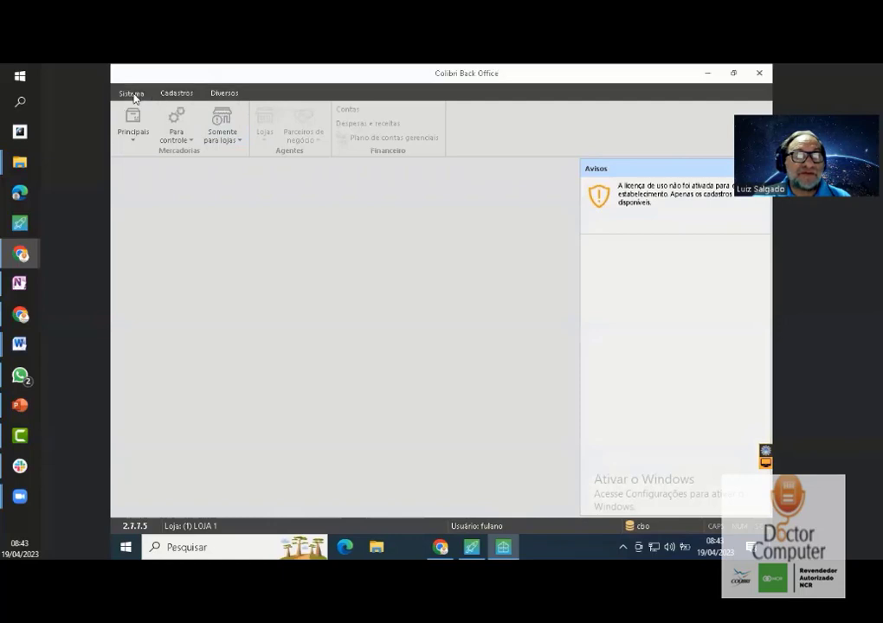
pyautogui.click(145, 267)
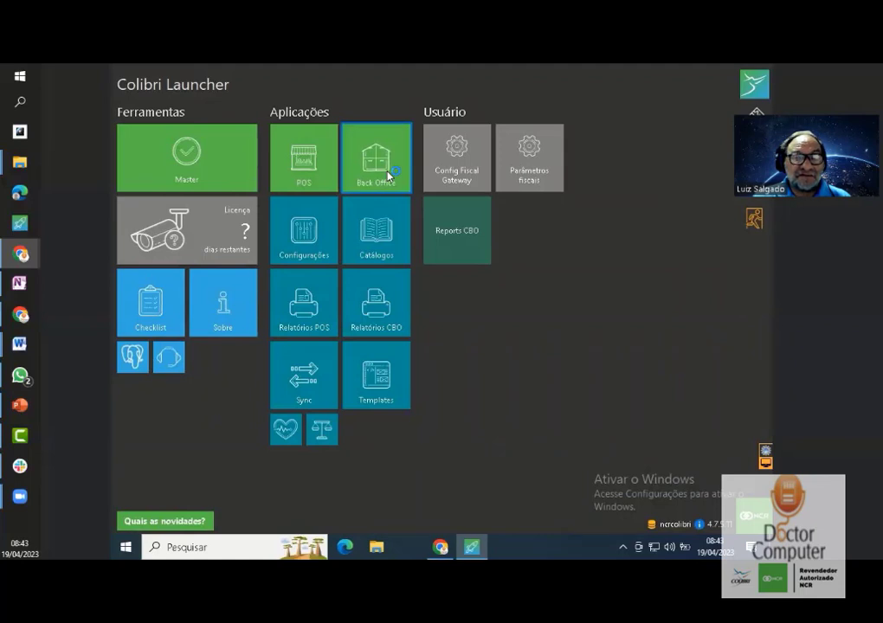
# - Relaunch Back Office, dismiss the licence warning, replace the password and log in as the original user
pyautogui.click(387, 175)
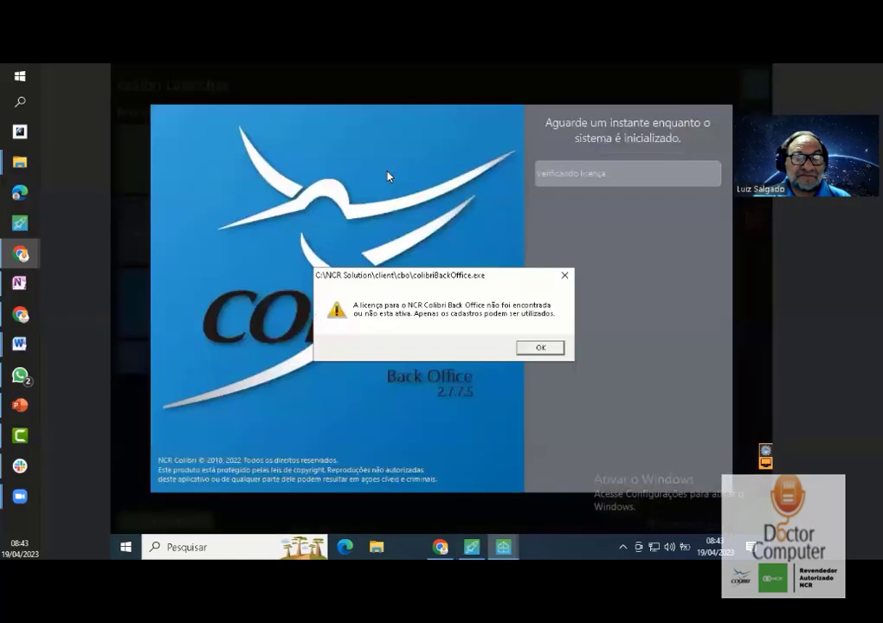
pyautogui.click(539, 350)
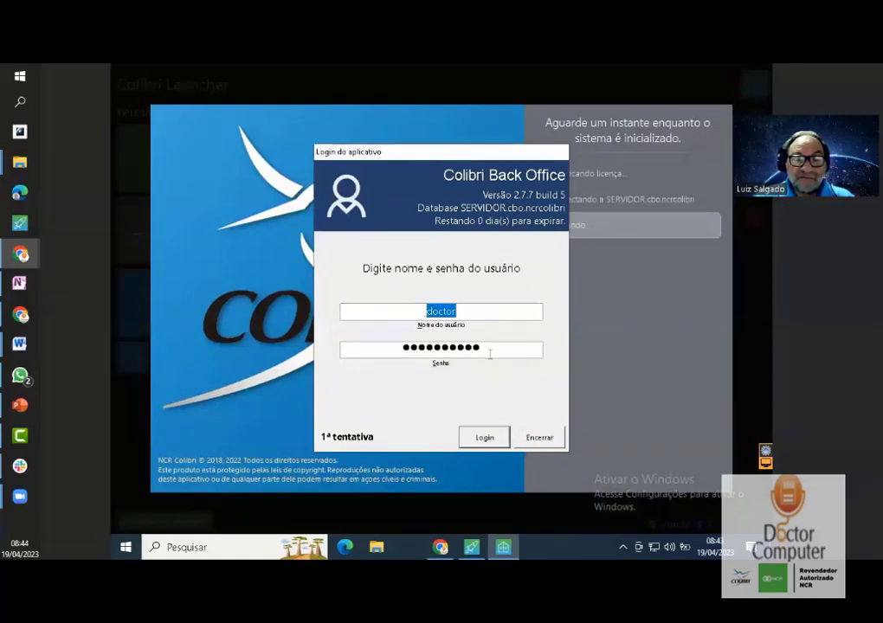
pyautogui.click(487, 350)
pyautogui.doubleClick(476, 347)
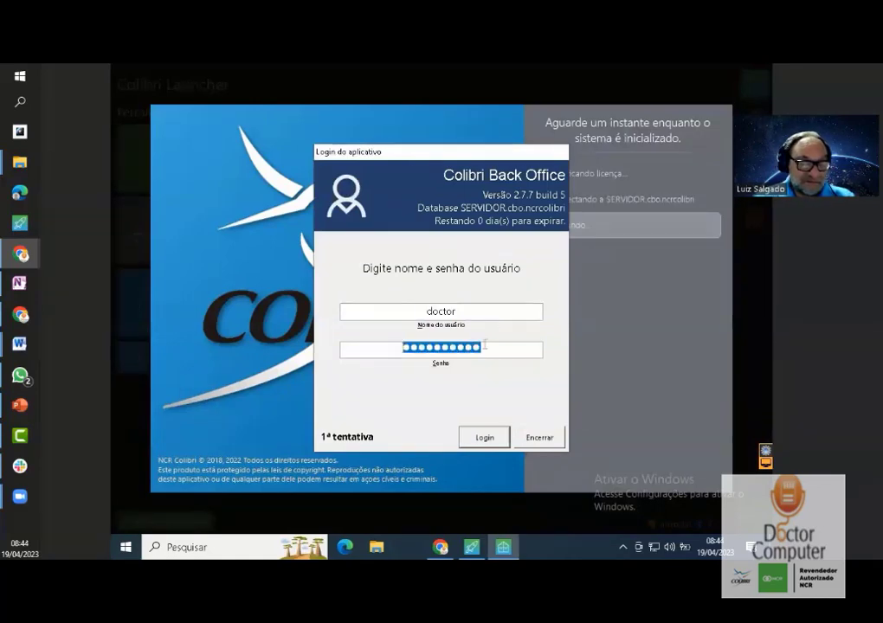
pyautogui.write('***')
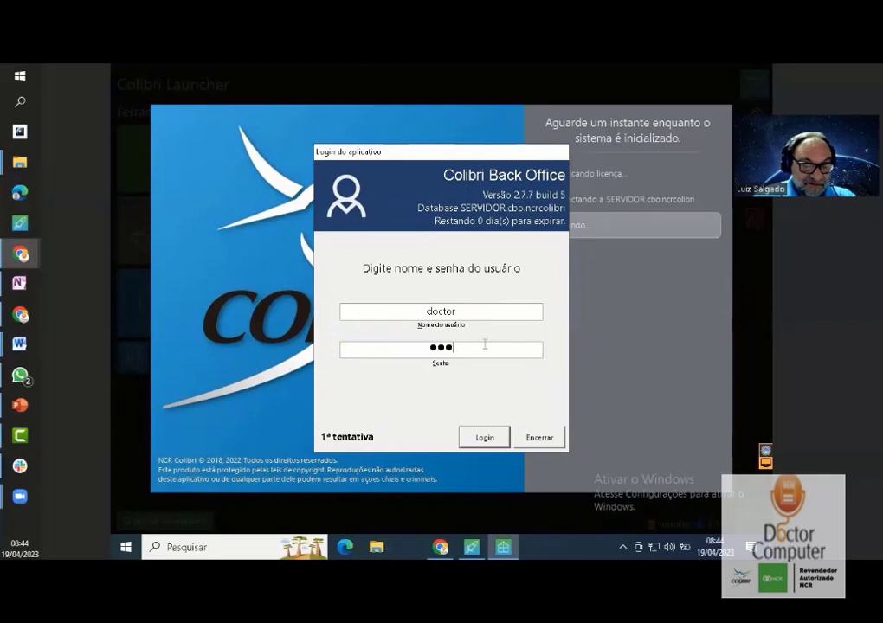
pyautogui.write('***')
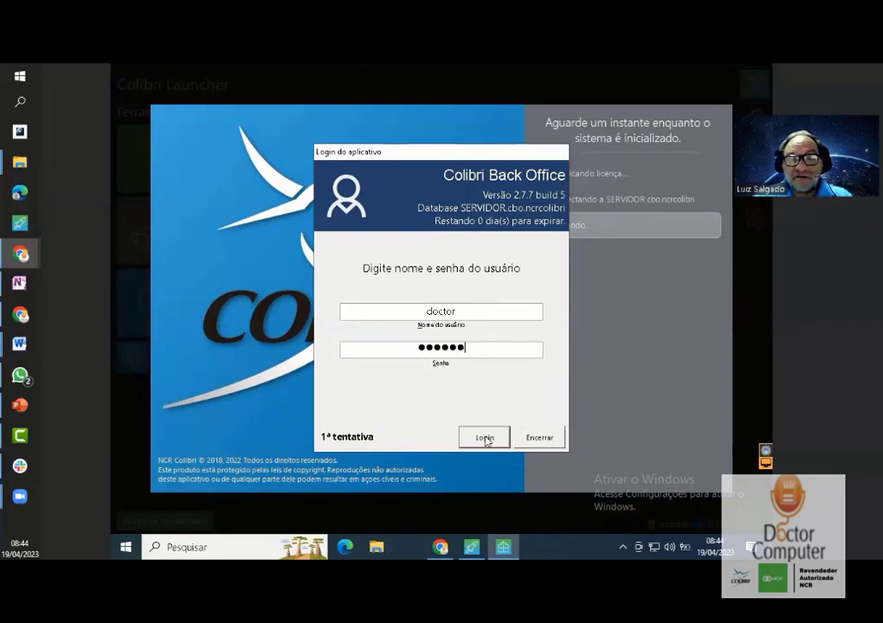
pyautogui.click(484, 438)
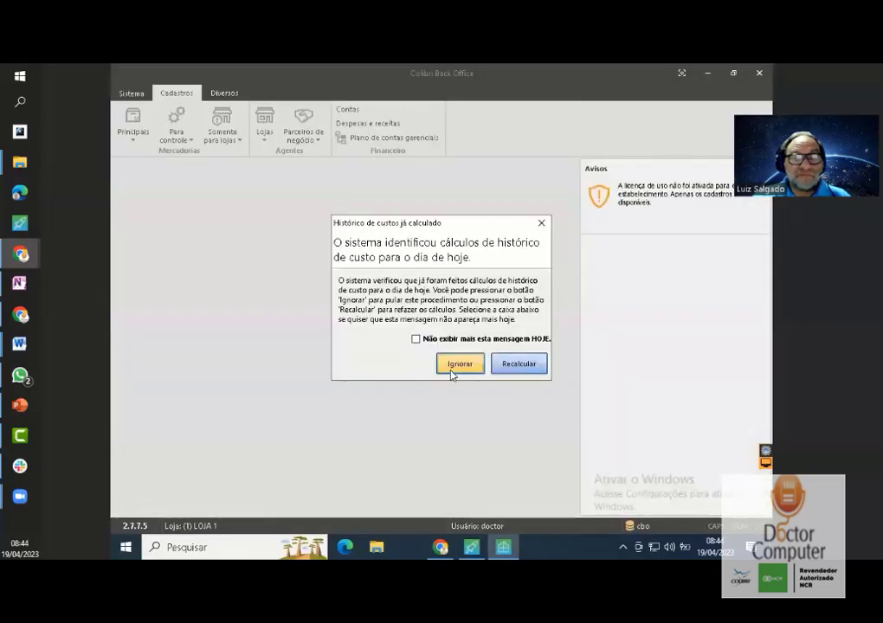
# - Skip today's cost-history recalculation, then check the Sistema options and the 'Somente para lojas' registration options
pyautogui.click(459, 364)
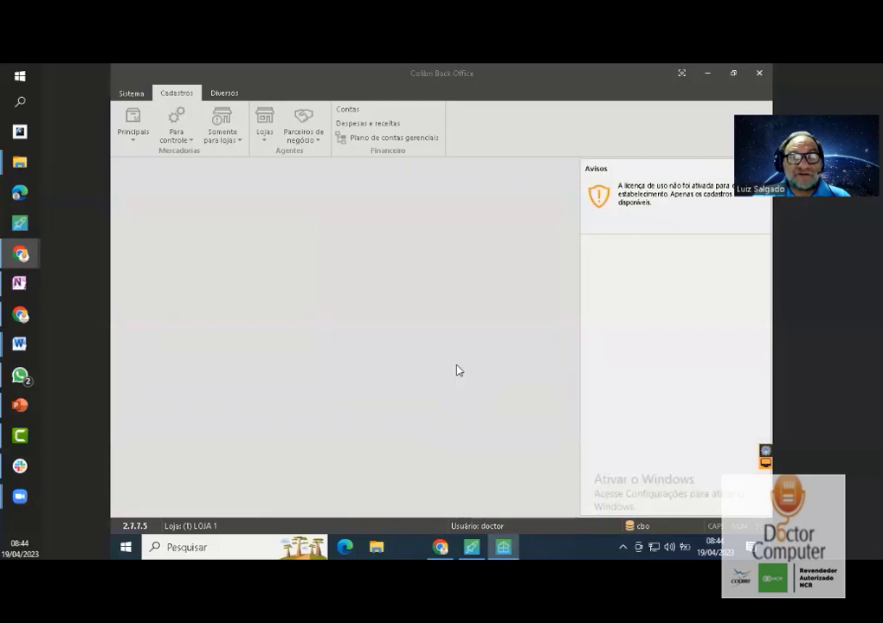
pyautogui.click(131, 93)
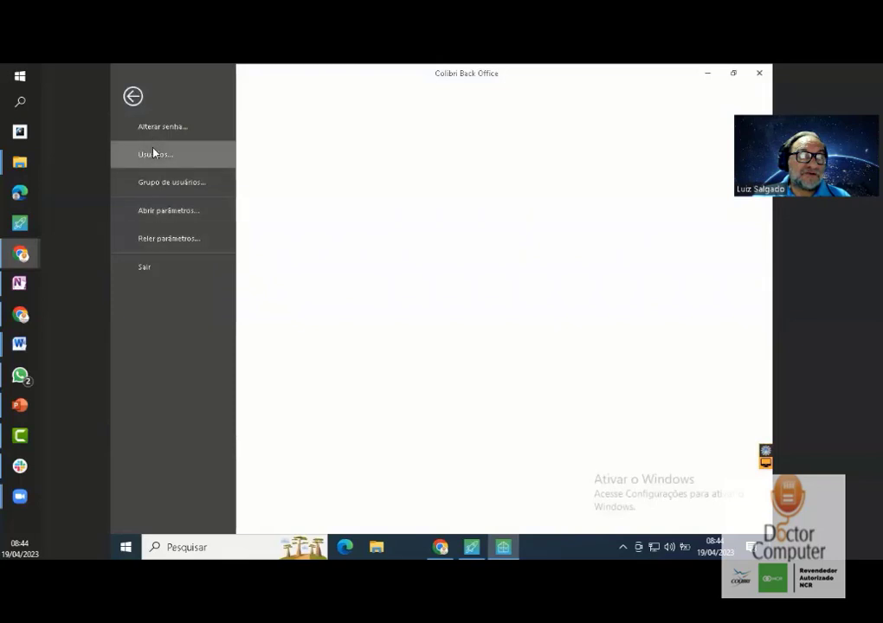
pyautogui.click(133, 96)
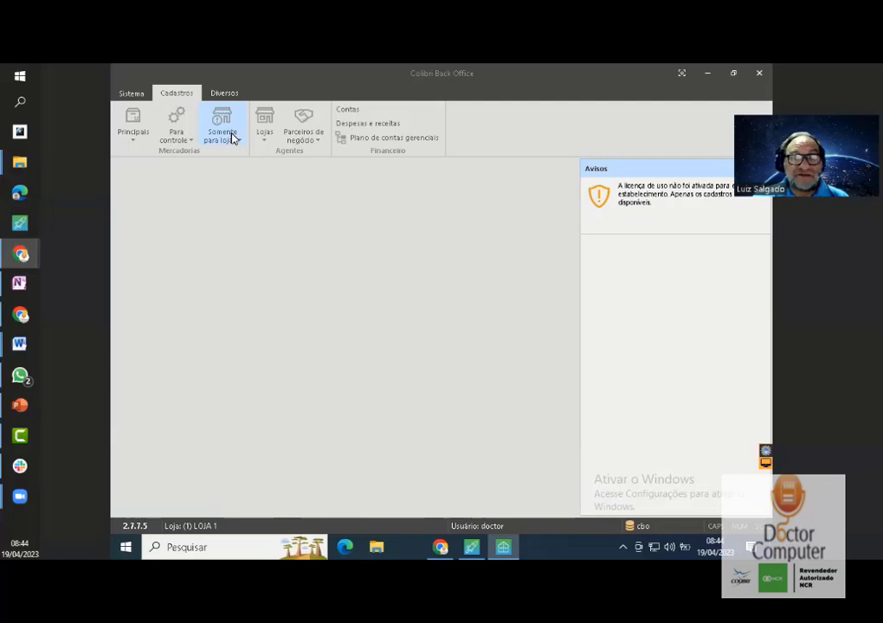
pyautogui.click(222, 130)
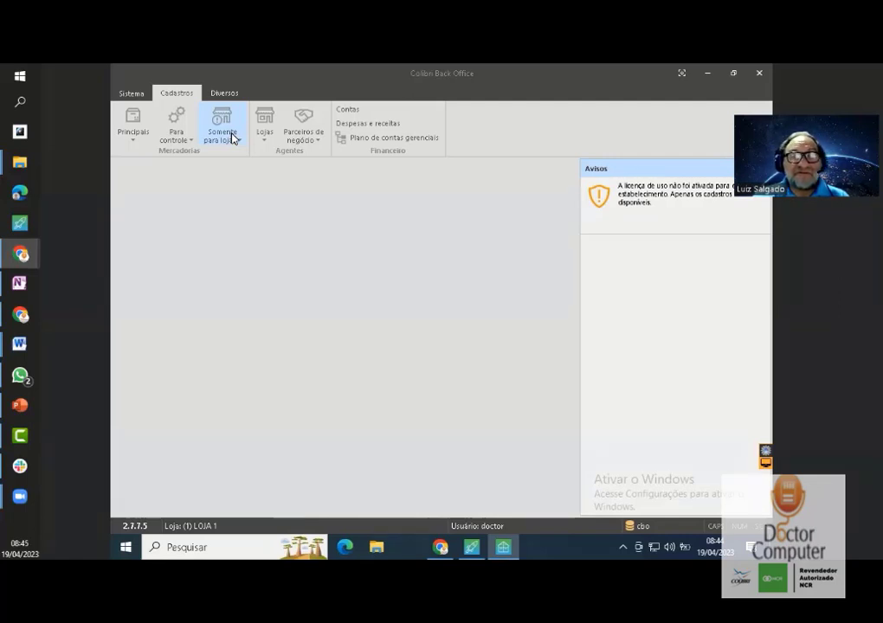